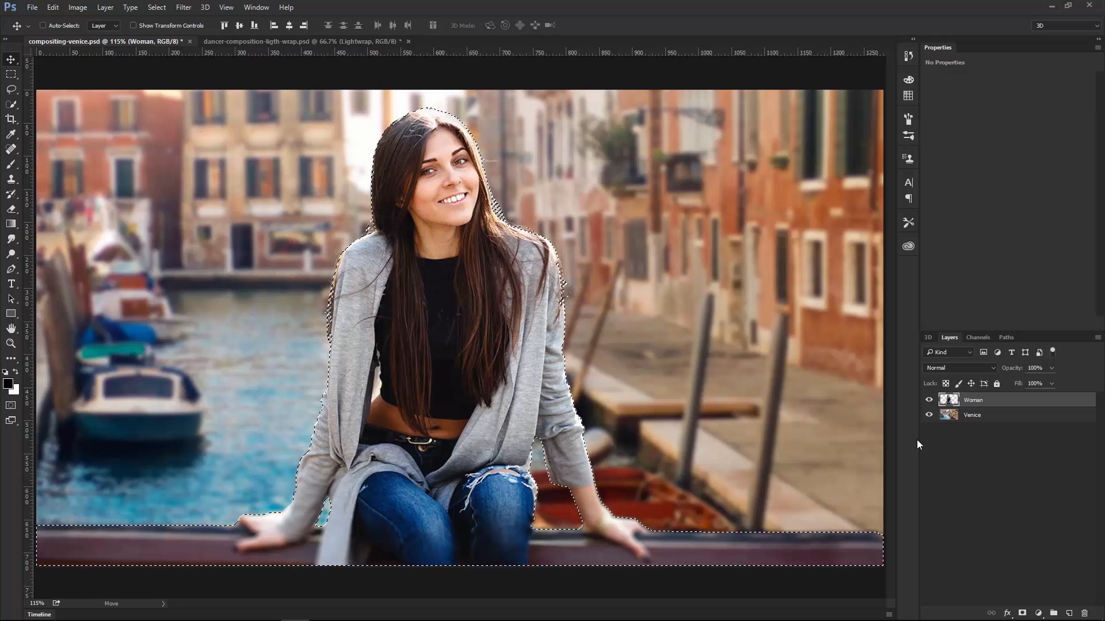
- Hide the Woman layer, make Venice the active layer and expand the woman-shaped selection by 2 pixels
click(929, 401)
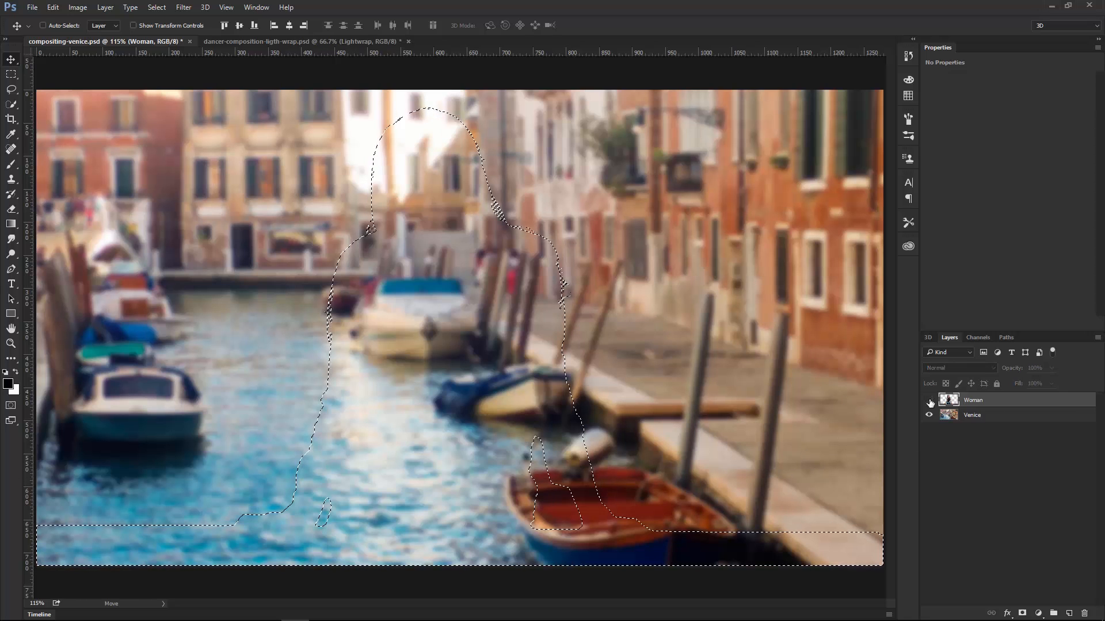
click(953, 417)
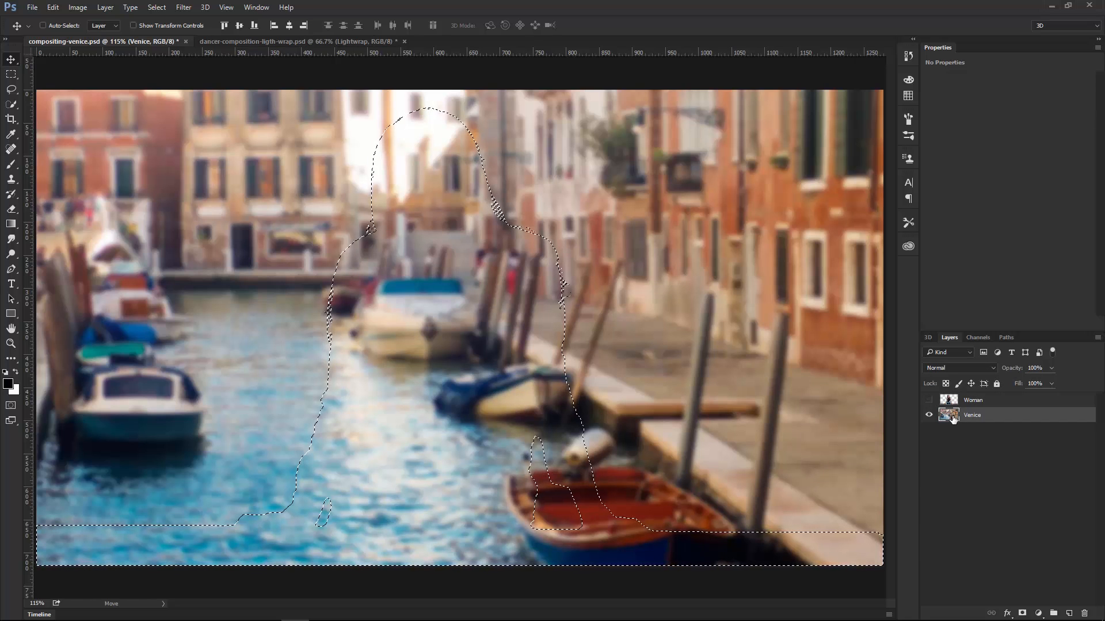
click(159, 9)
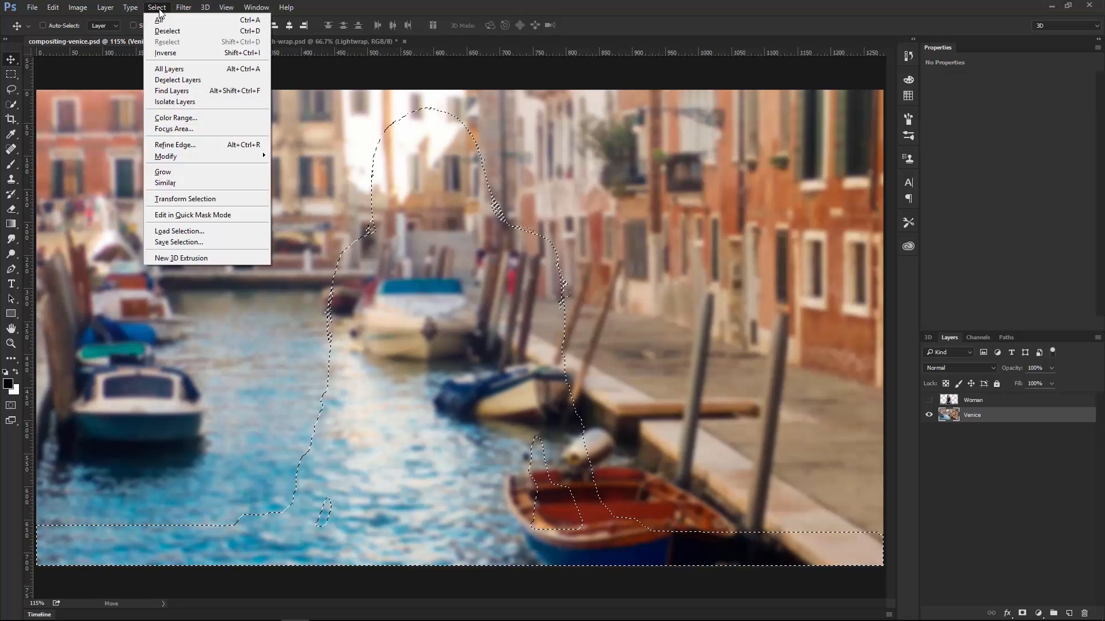
mouse_move(205, 157)
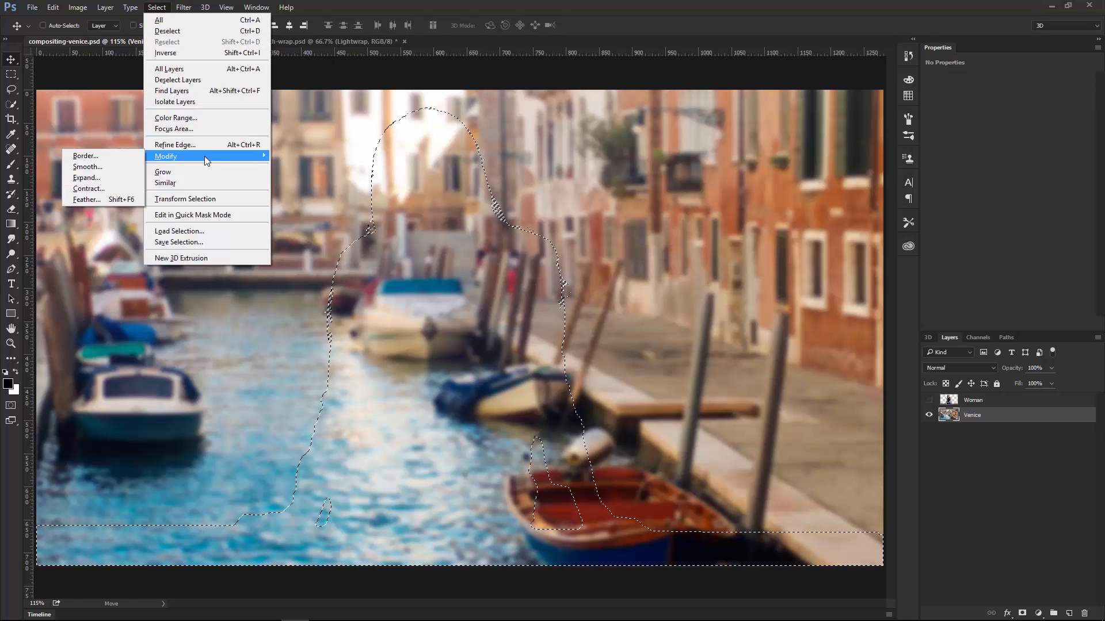
click(119, 178)
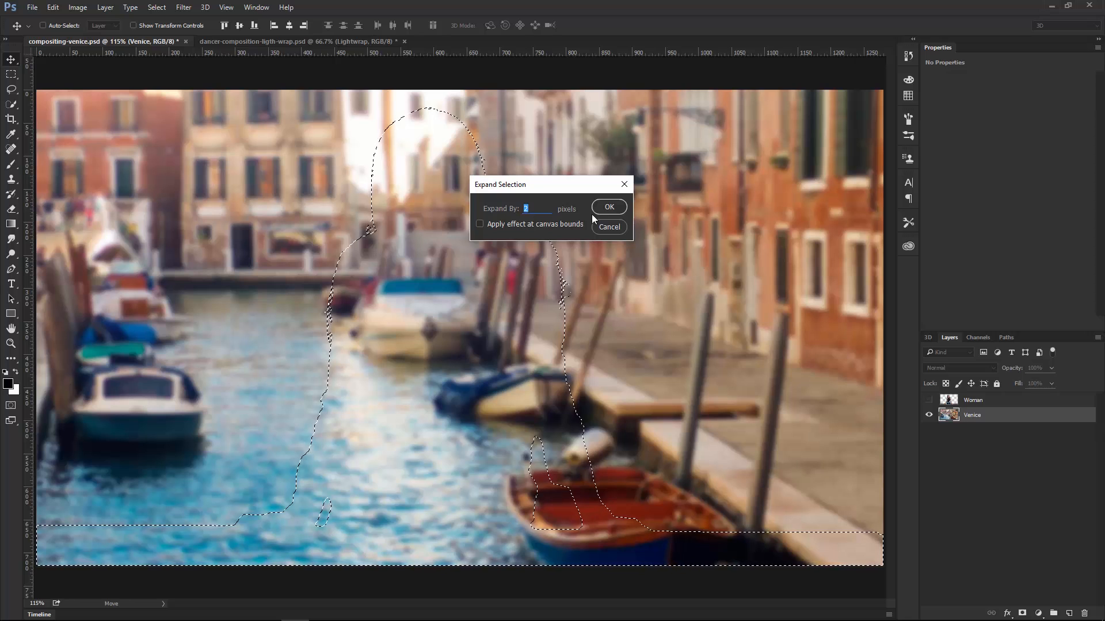
click(609, 206)
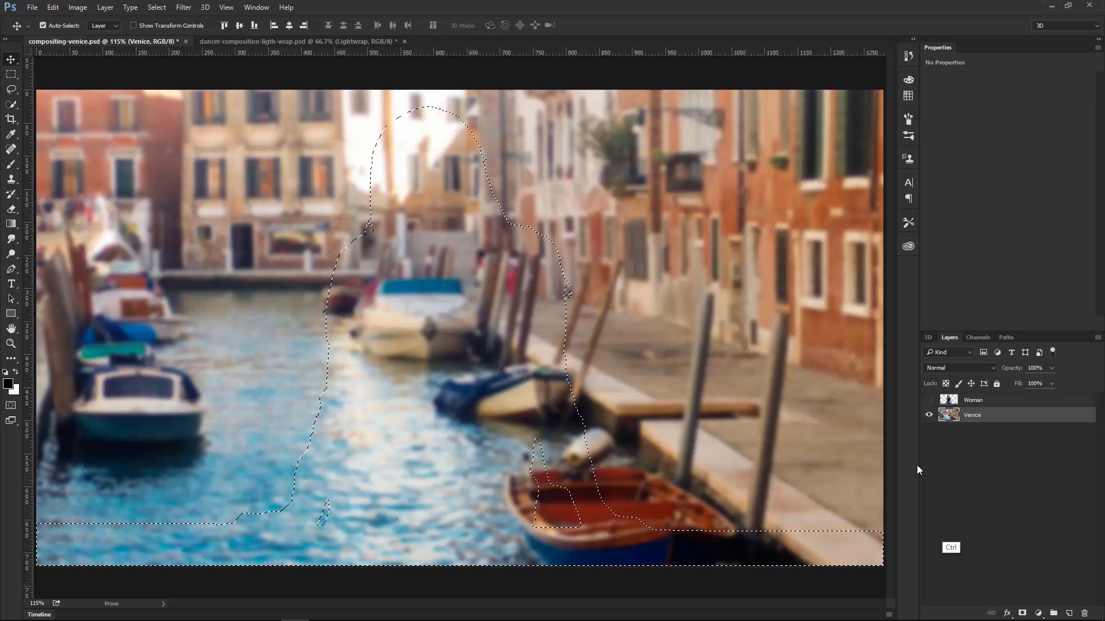
- Copy the selected part of Venice to a new layer and, with Venice hidden, load the copy's outline as a selection
key(ctrl+j)
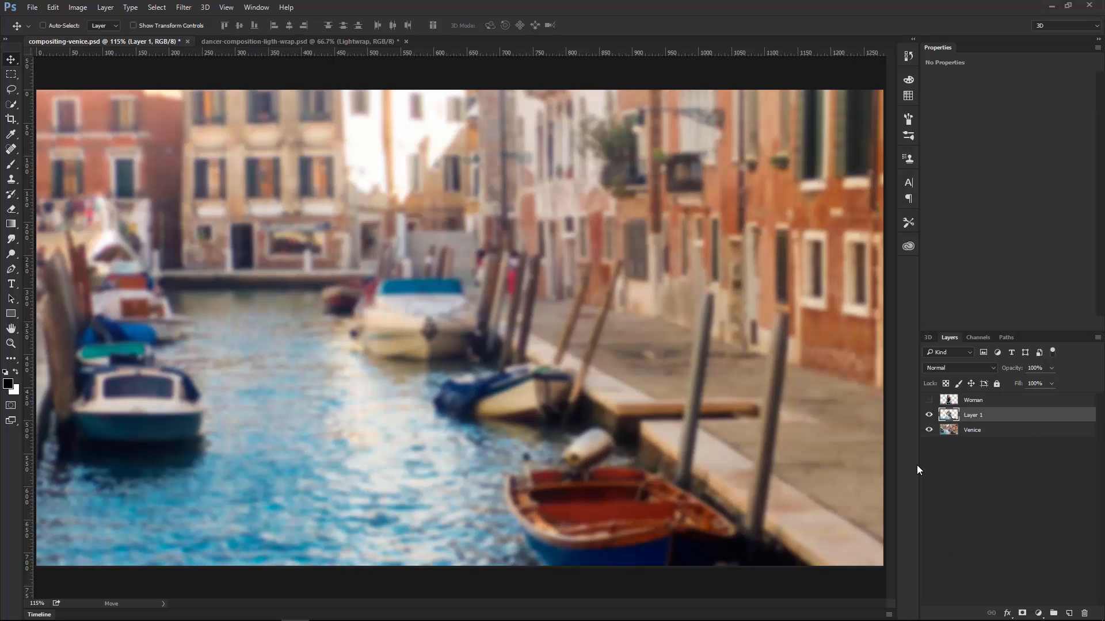
click(928, 430)
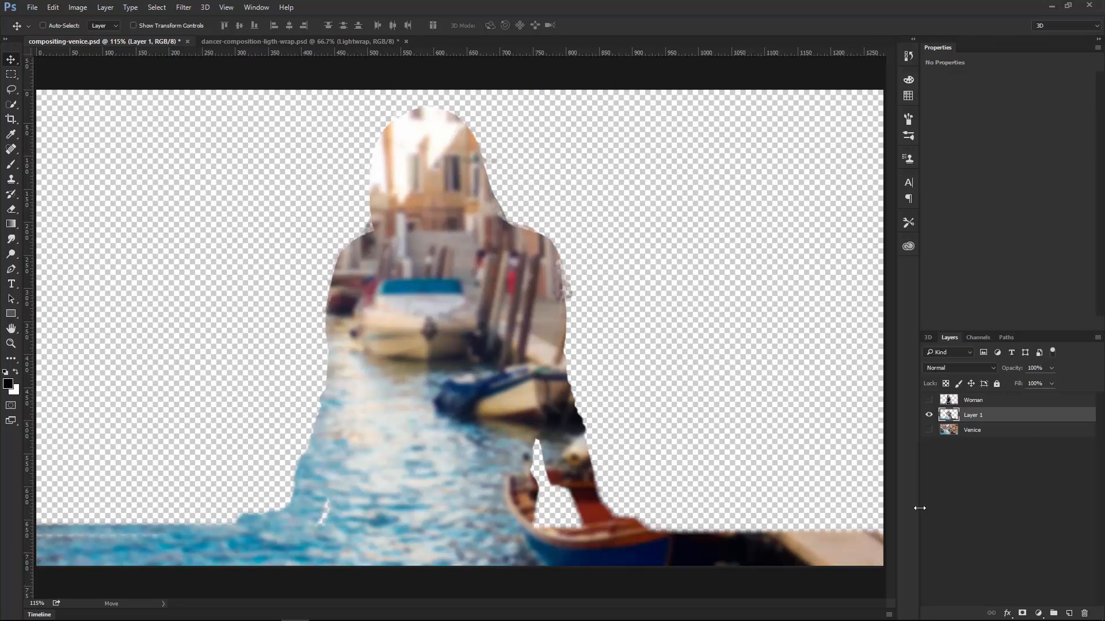
key(ctrl)
ctrl+click(949, 415)
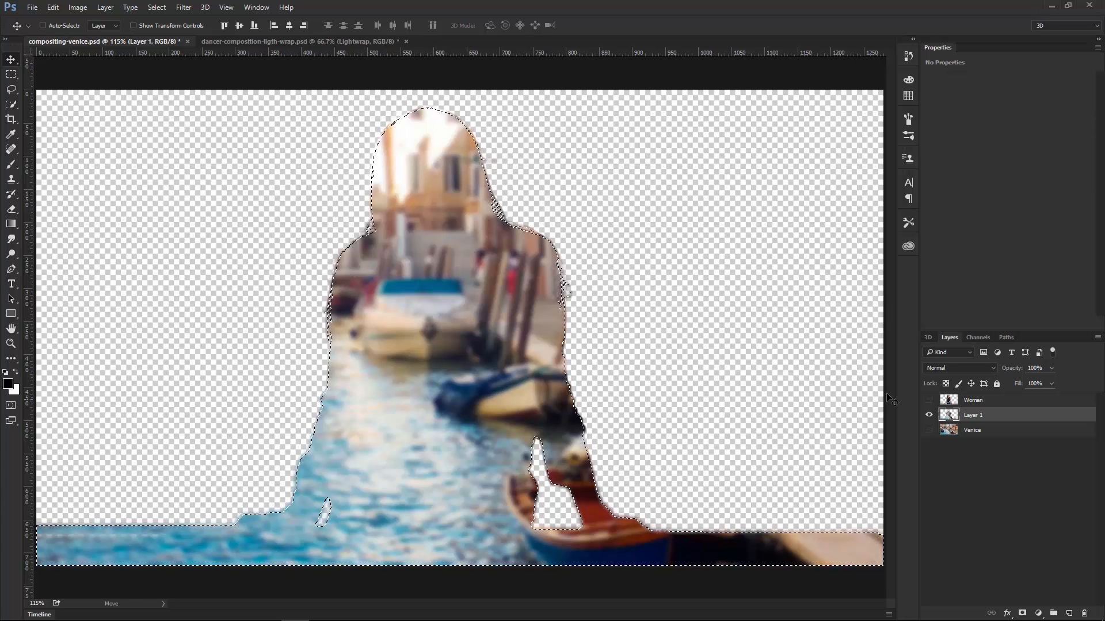
click(929, 415)
click(929, 415)
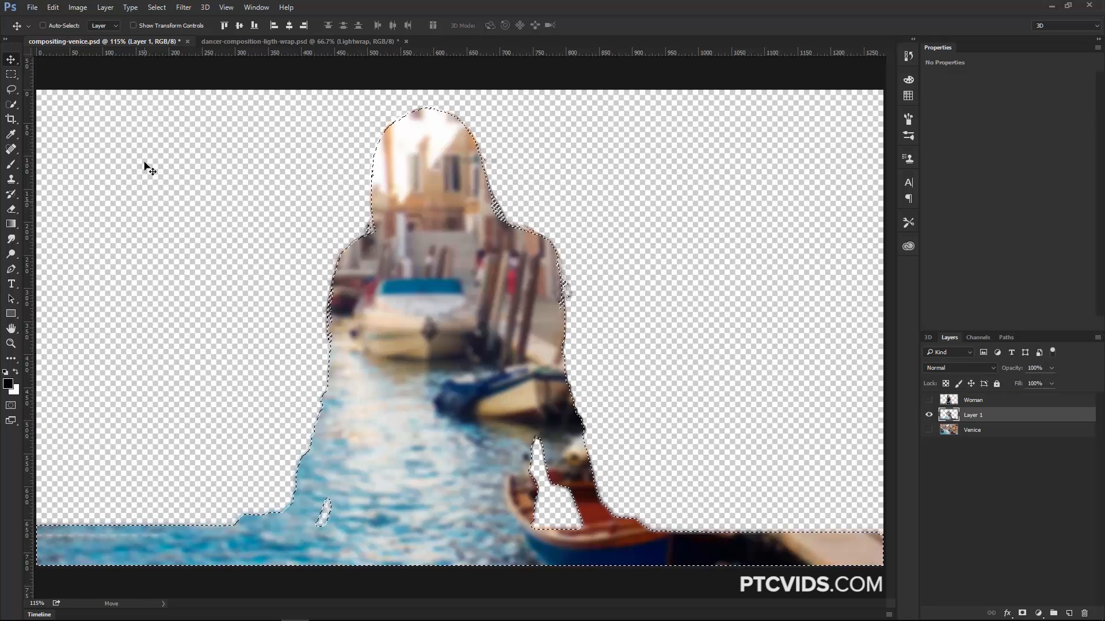
- Contract the selection by 5 pixels, delete the pixels inside it from the copied layer and deselect
click(157, 7)
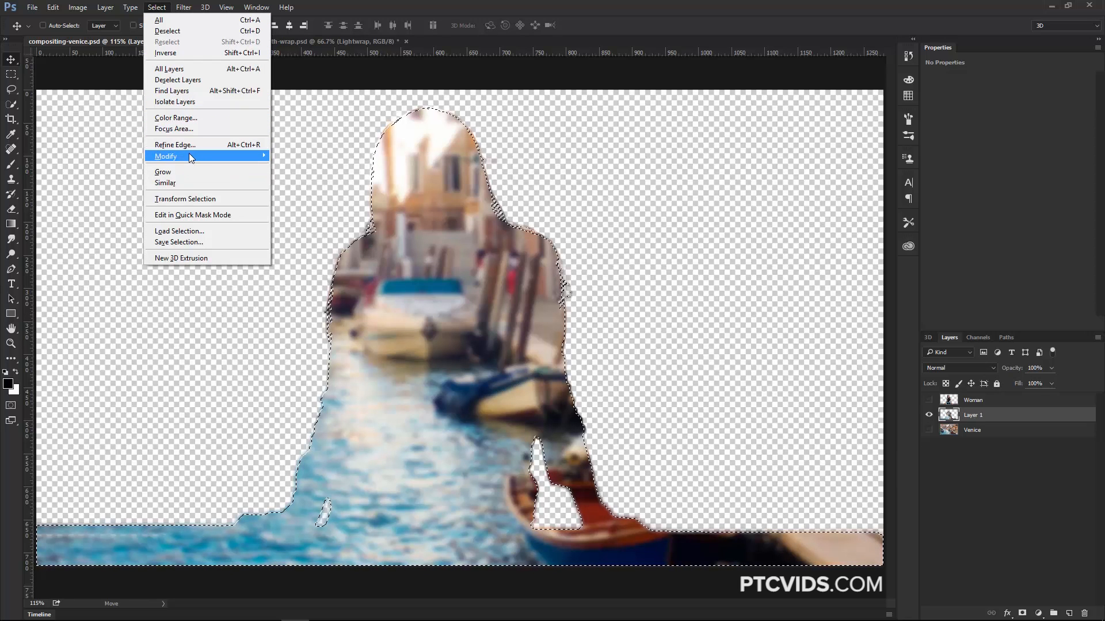
mouse_move(188, 153)
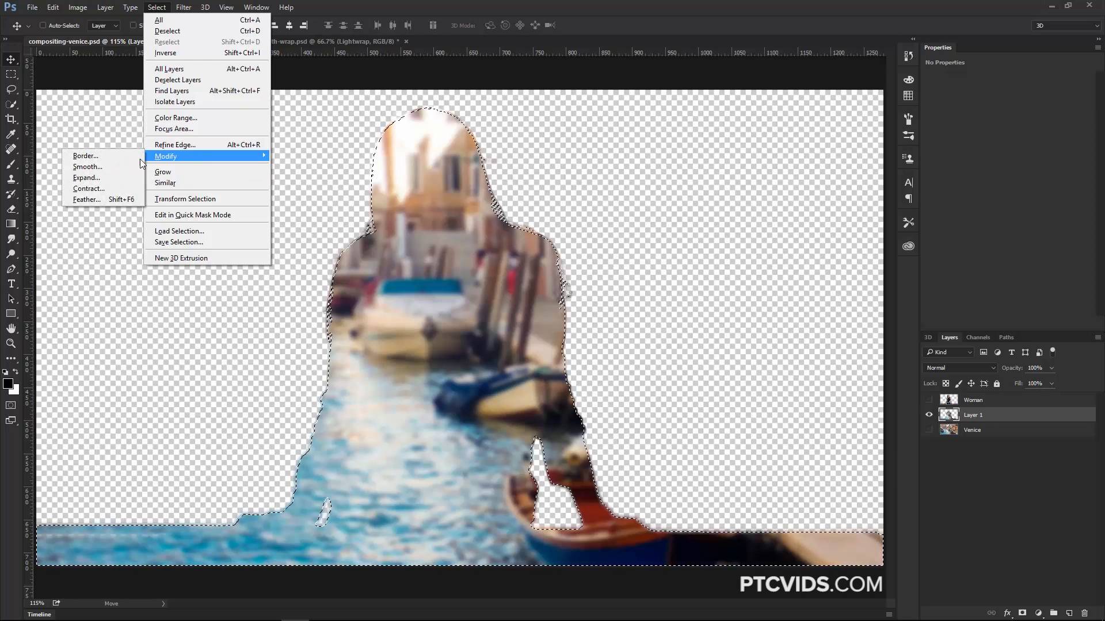
click(115, 189)
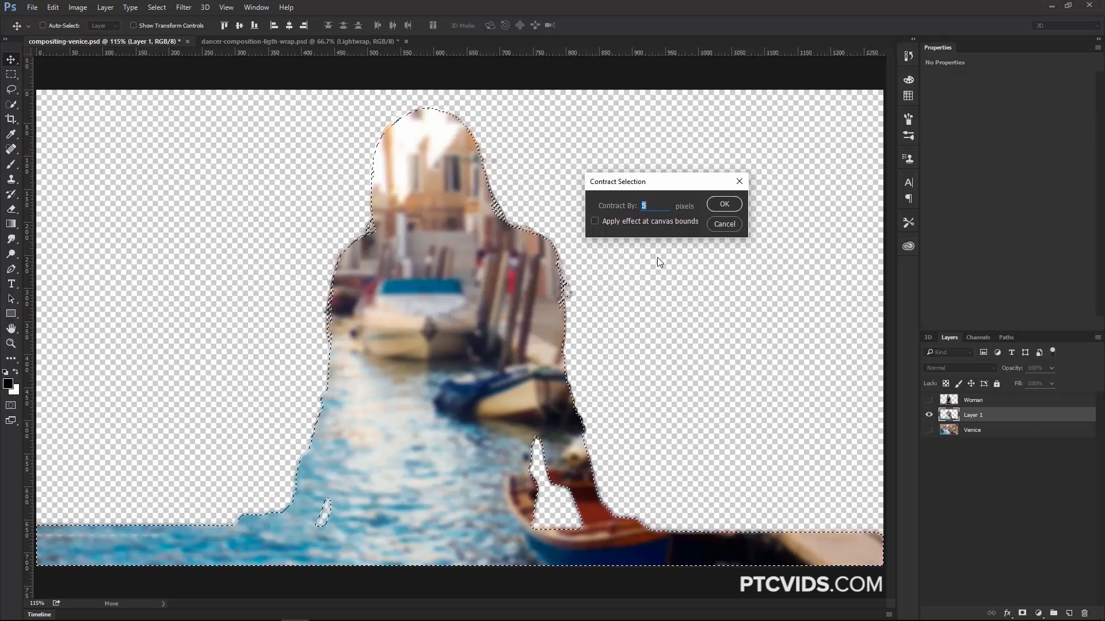
click(724, 205)
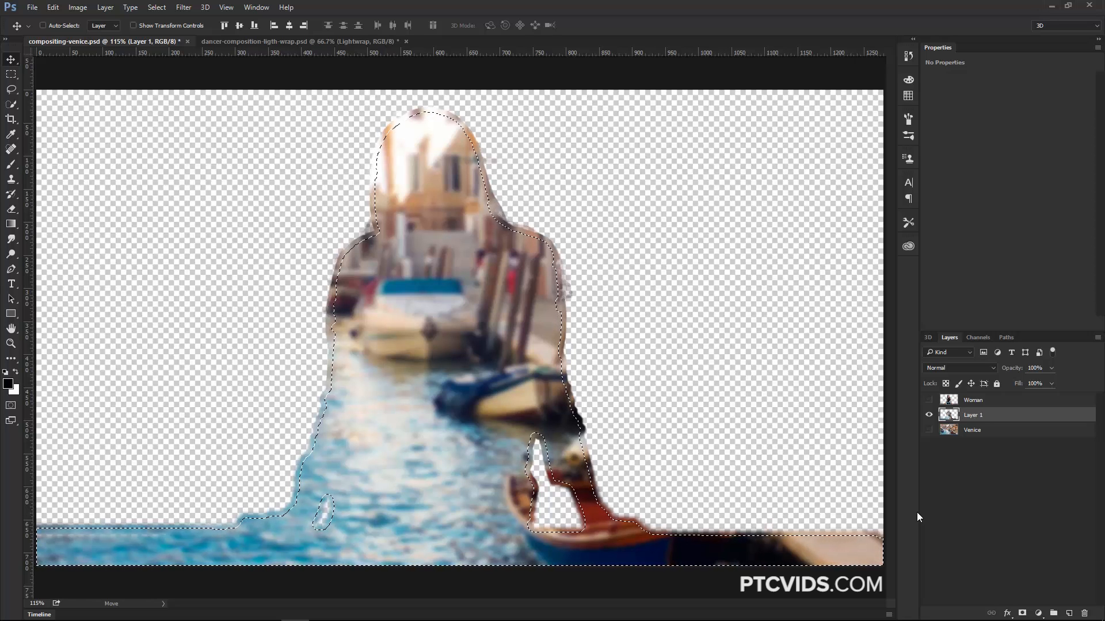
key(Delete)
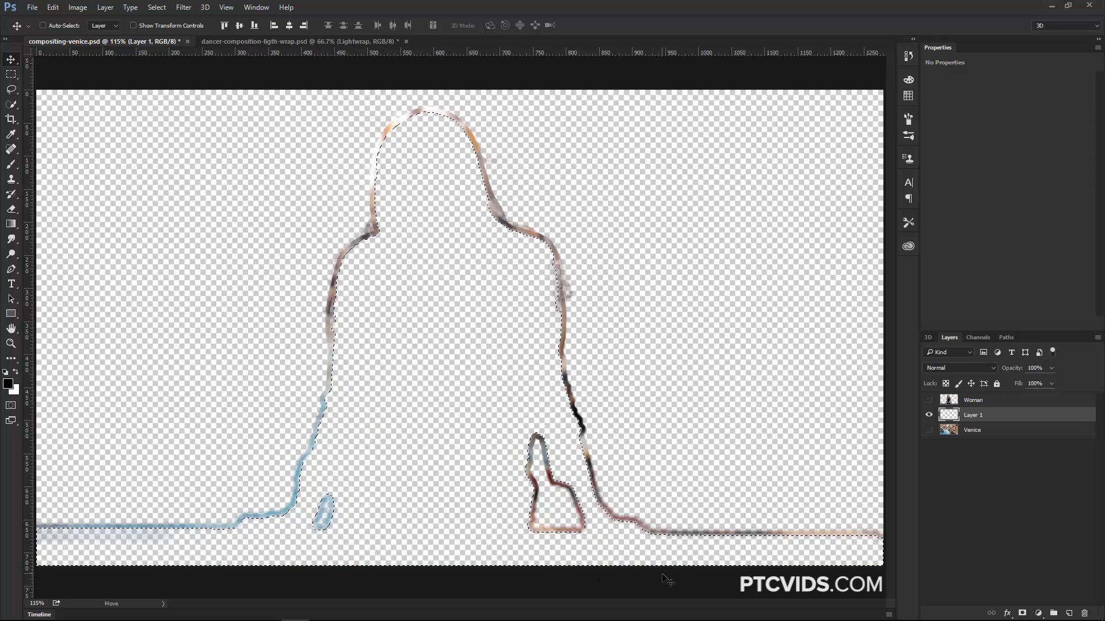
key(ctrl+d)
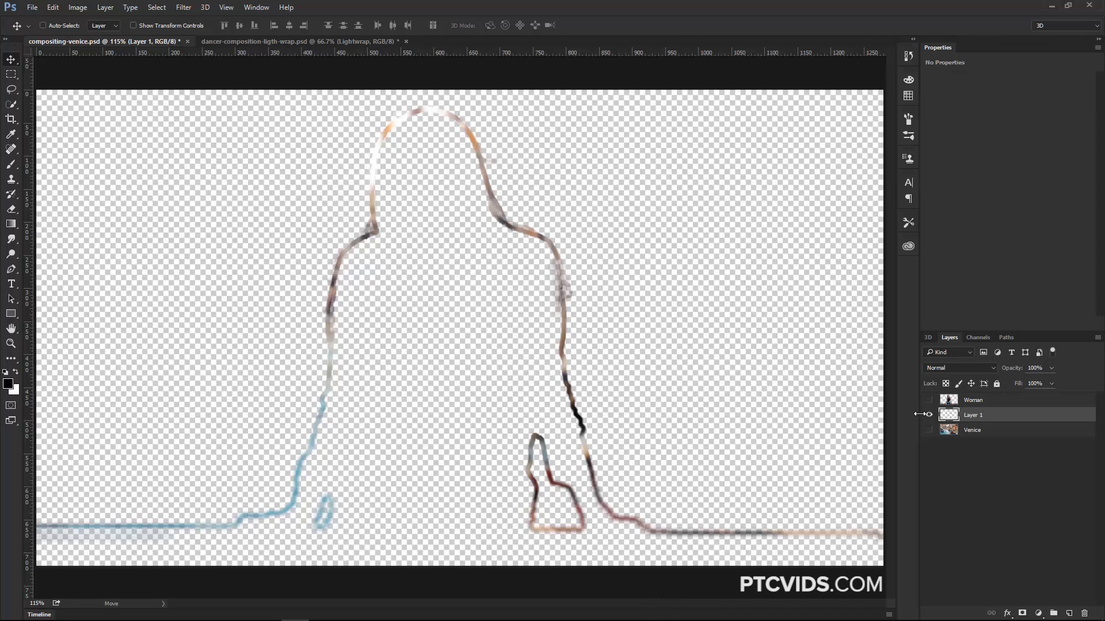
- Move the outline layer above the Woman layer and rename it "light wrap"
drag(952, 415, 950, 398)
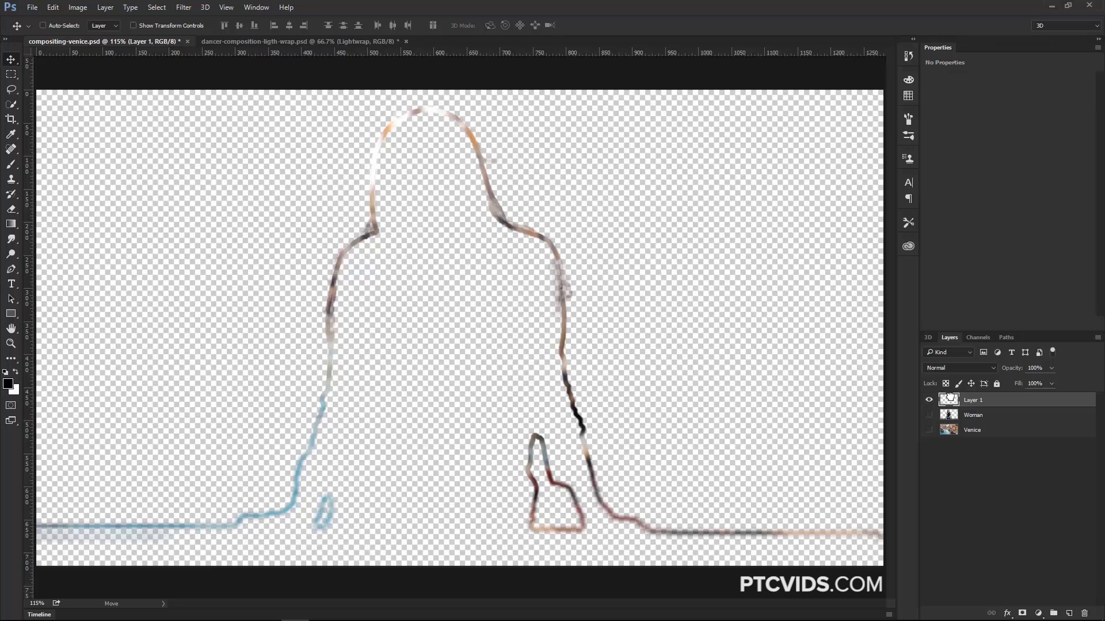
double_click(978, 401)
key(BackSpace)
- Show the Woman and Venice layers again and set the light wrap layer's blend mode to Screen, comparing the effect on and off
click(929, 415)
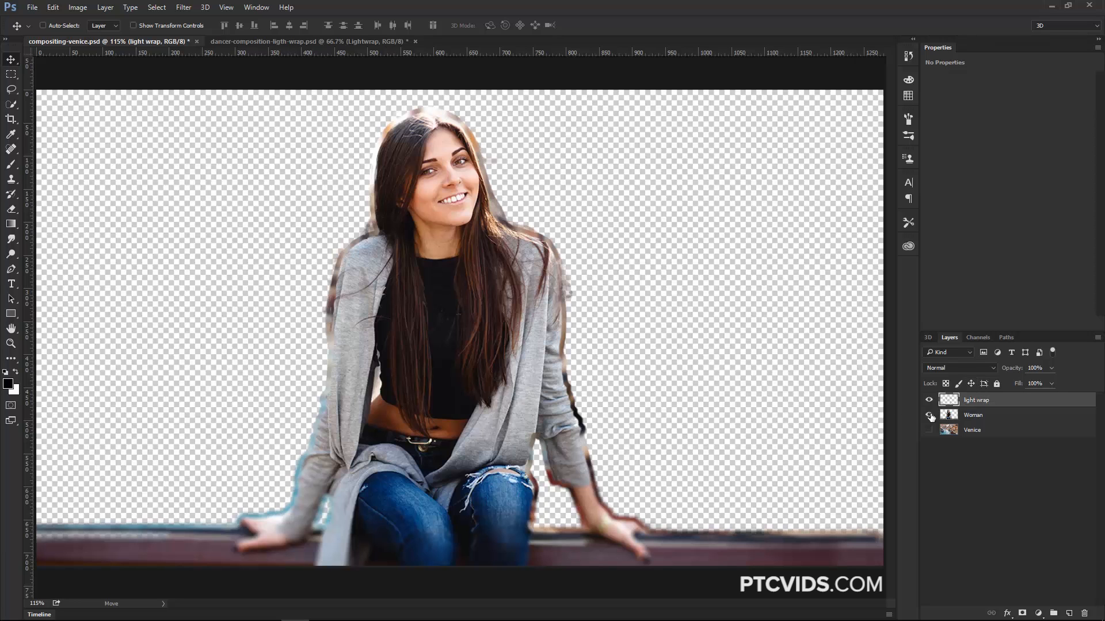
click(929, 400)
click(929, 400)
click(952, 371)
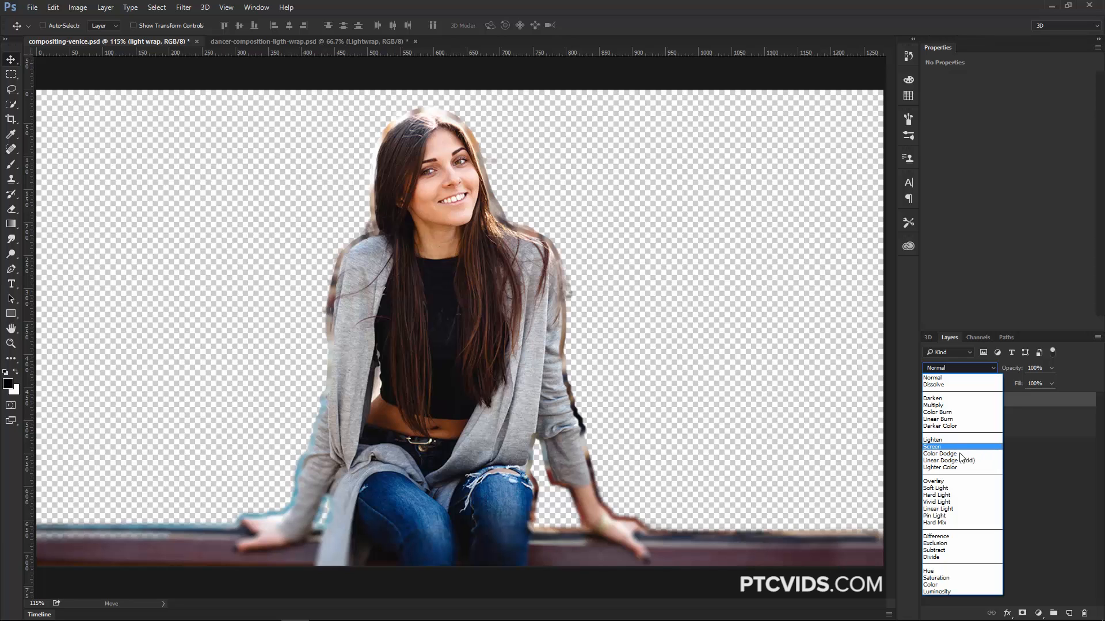
click(957, 447)
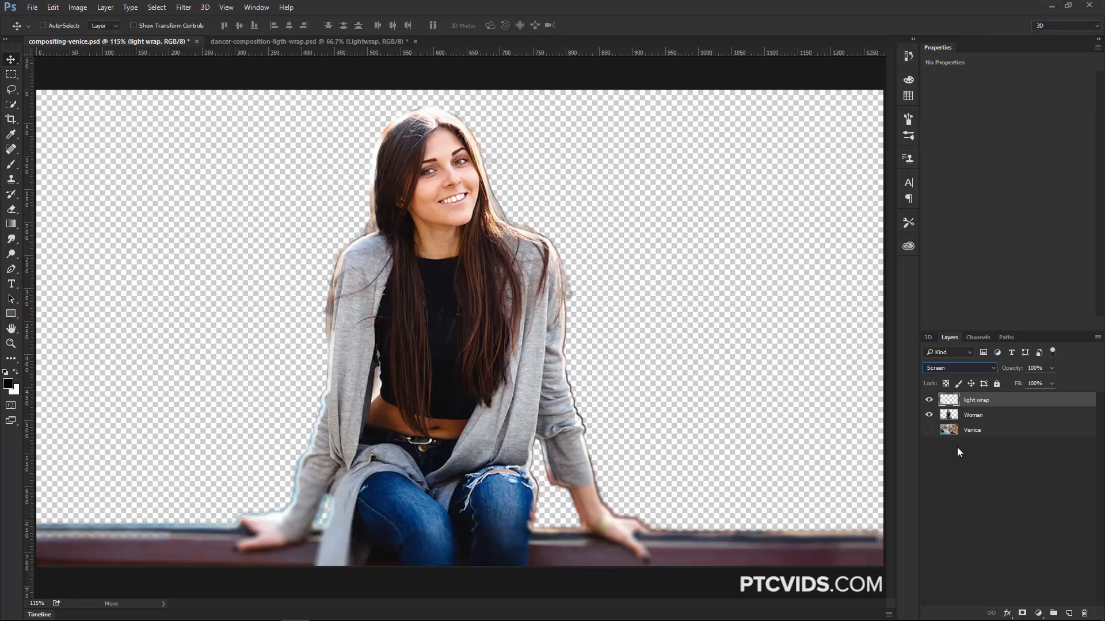
click(929, 430)
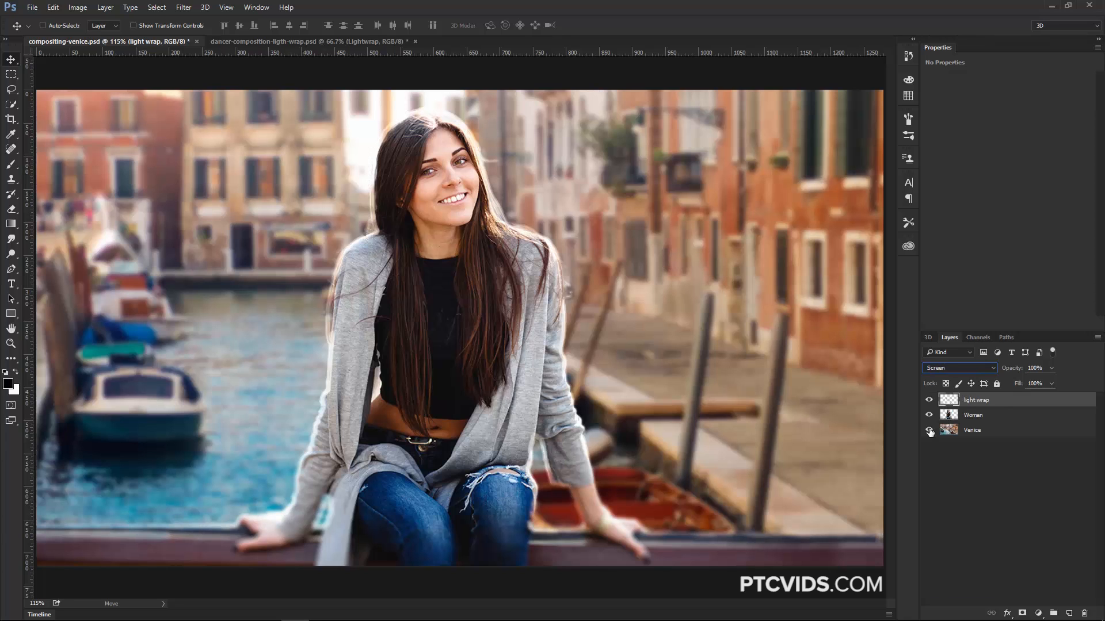
click(928, 400)
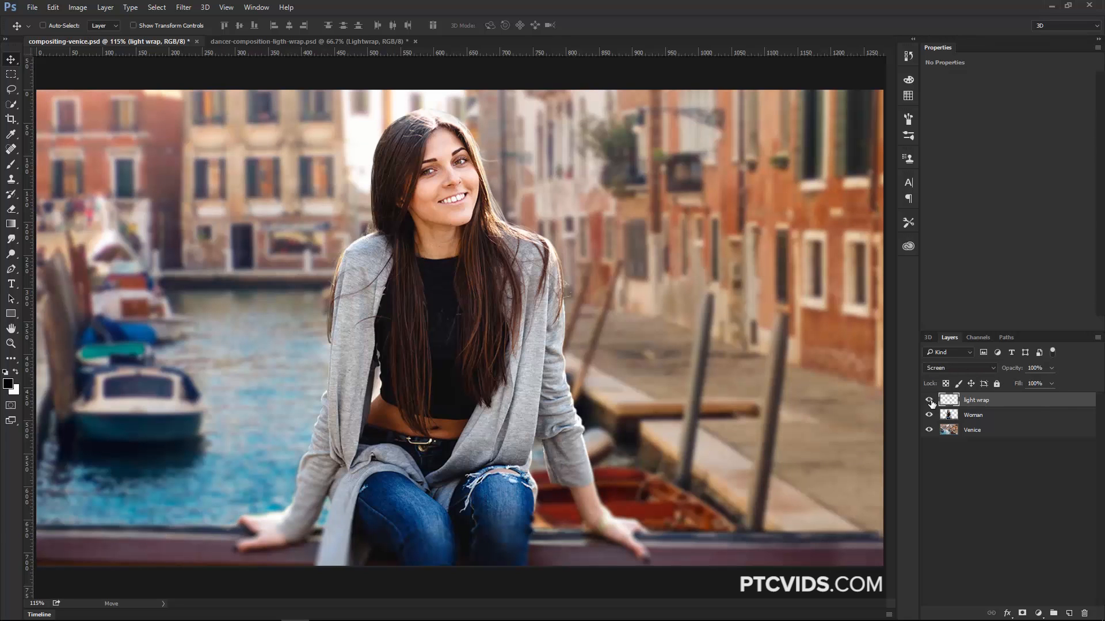
click(930, 401)
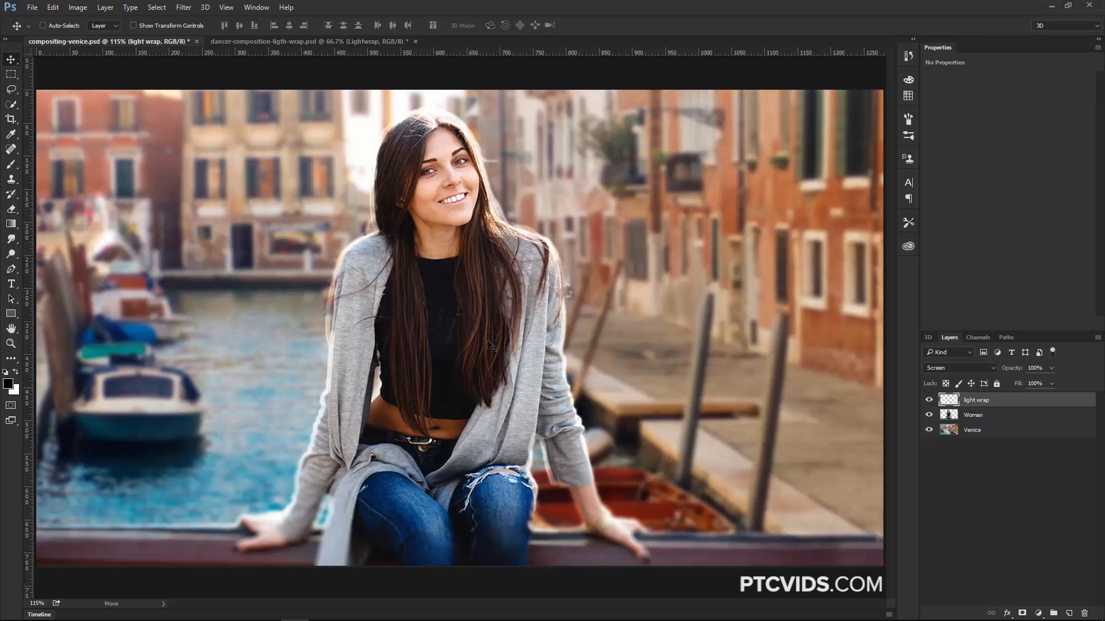
- Clip the light wrap layer to the Woman layer and compare the result with the effect hidden and shown
key(ctrl+alt+g)
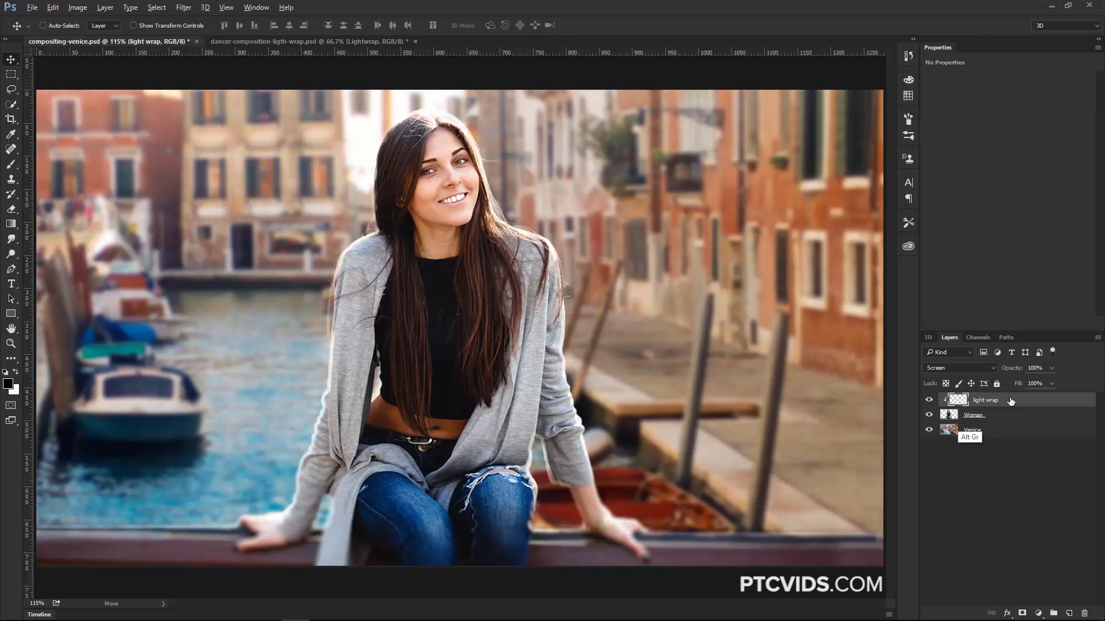
alt+click(970, 406)
alt+click(970, 406)
click(929, 402)
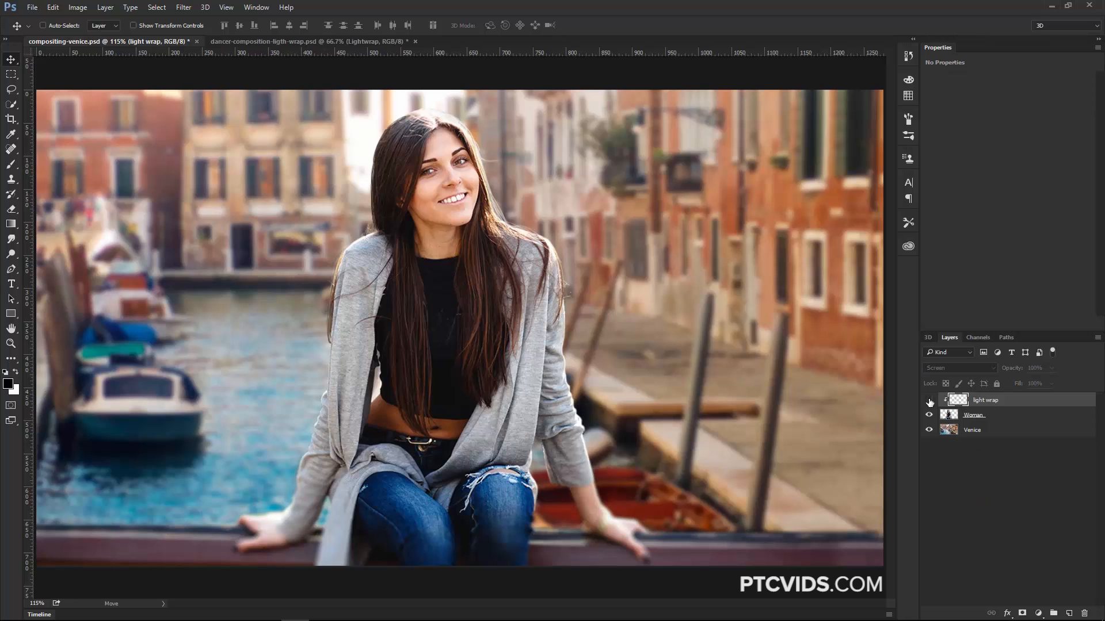
click(929, 401)
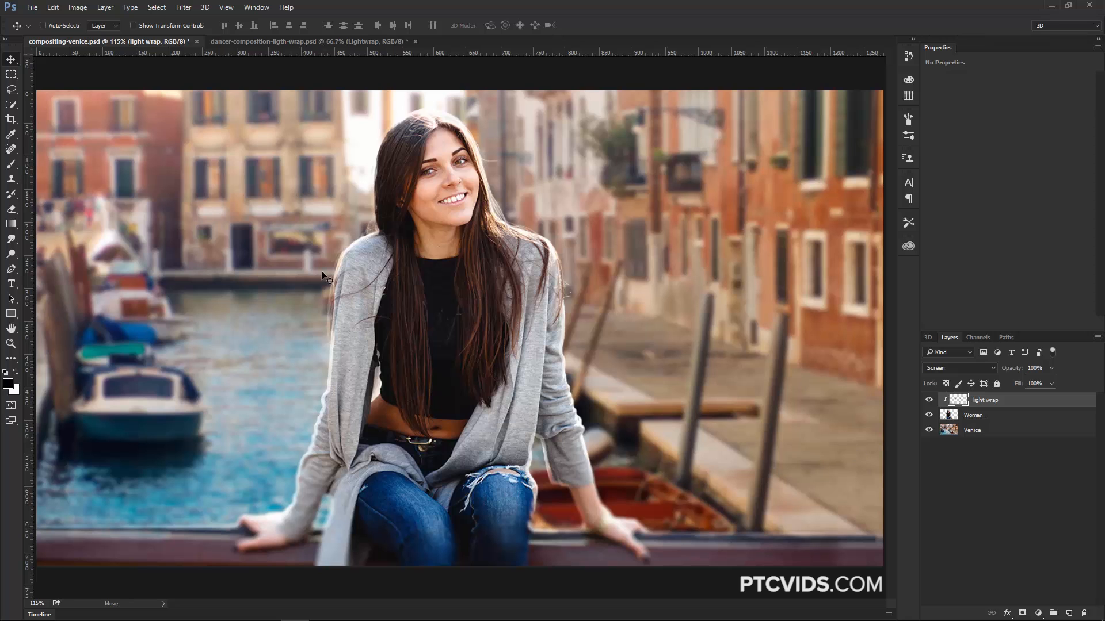
- Apply a Gaussian Blur with a radius of 4.0 pixels to the light wrap layer
click(184, 8)
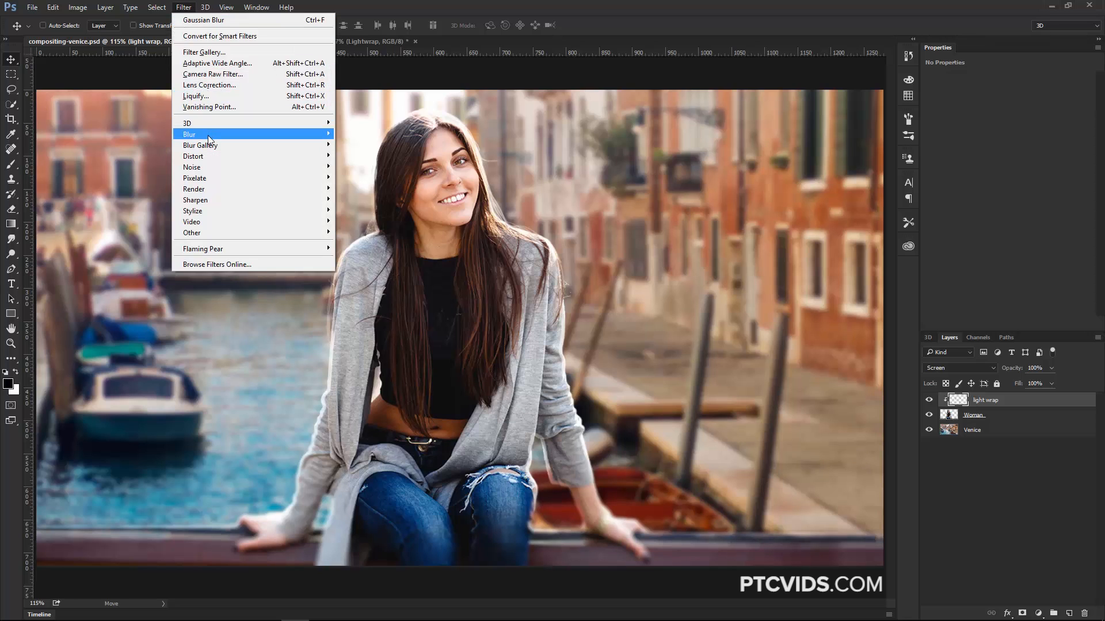
mouse_move(207, 134)
click(162, 182)
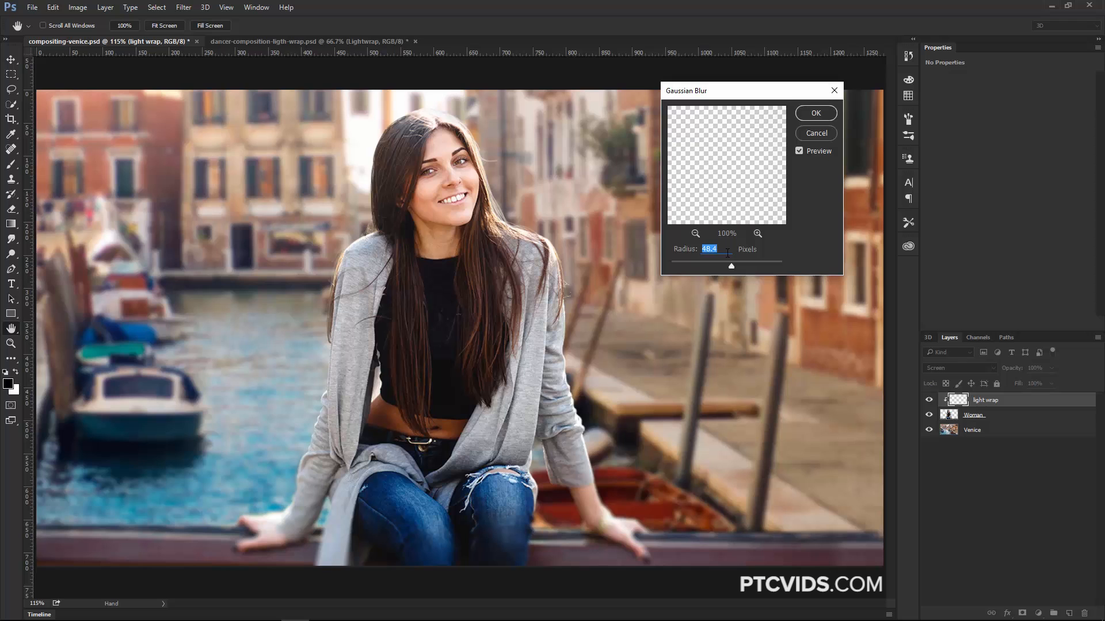
mouse_move(695, 266)
mouse_down()
mouse_move(671, 266)
mouse_move(695, 268)
mouse_up()
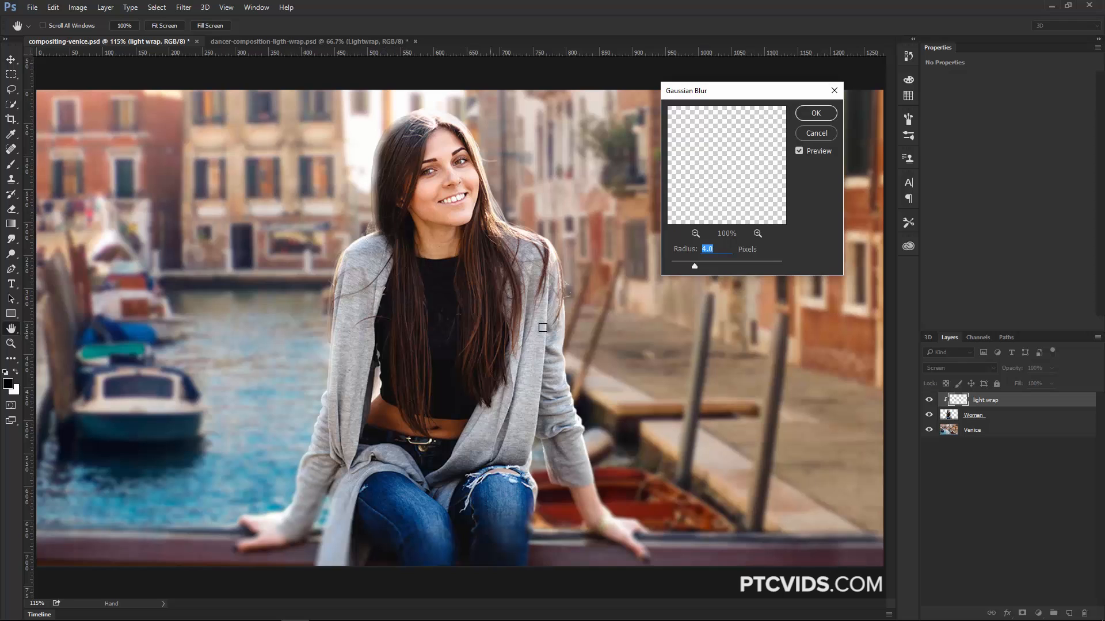
click(815, 117)
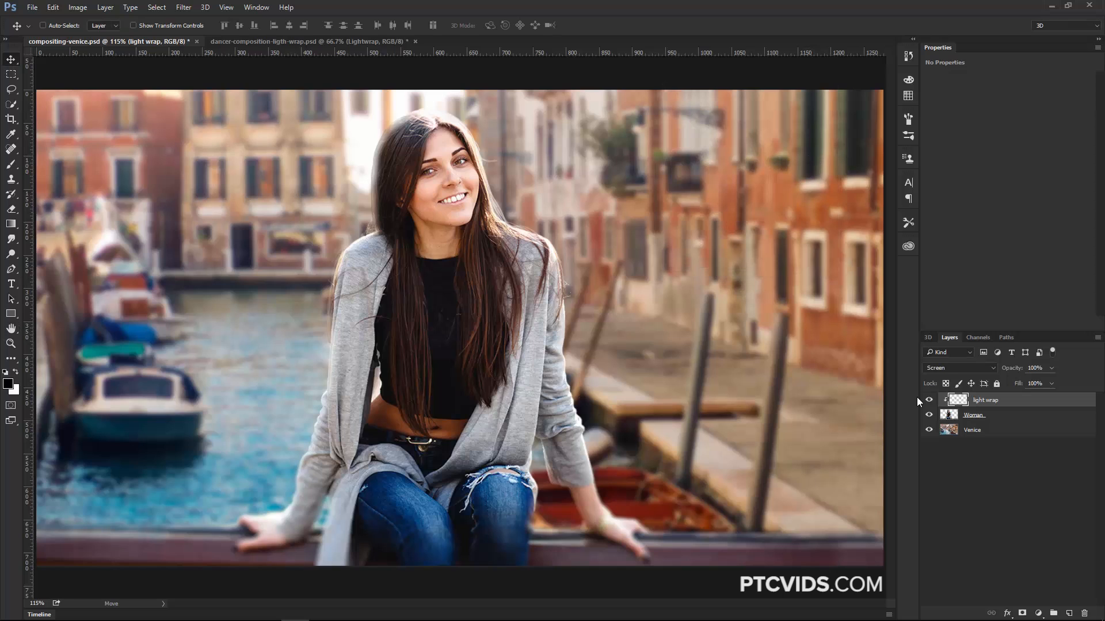
- Set the light wrap layer's opacity to 40% and compare the image with and without it
mouse_move(1012, 368)
mouse_down()
mouse_move(993, 366)
mouse_move(1004, 373)
mouse_up()
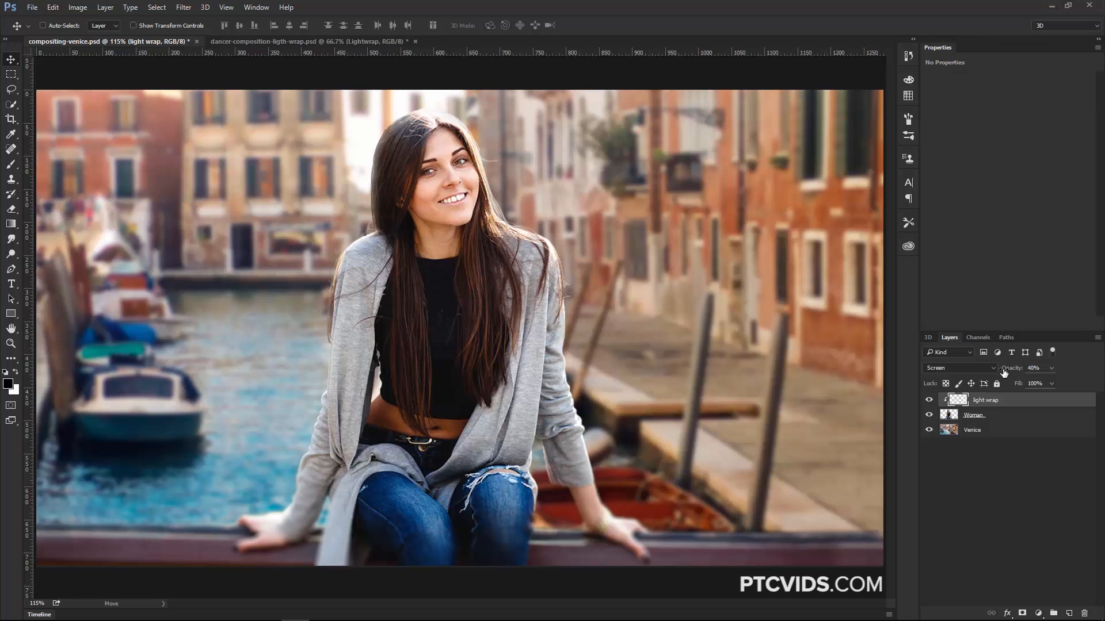
click(929, 400)
click(929, 400)
- Add a layer mask to the light wrap layer and paint black with a size 40 brush along the ledge beyond the woman's hand, beside the walkway
click(1022, 614)
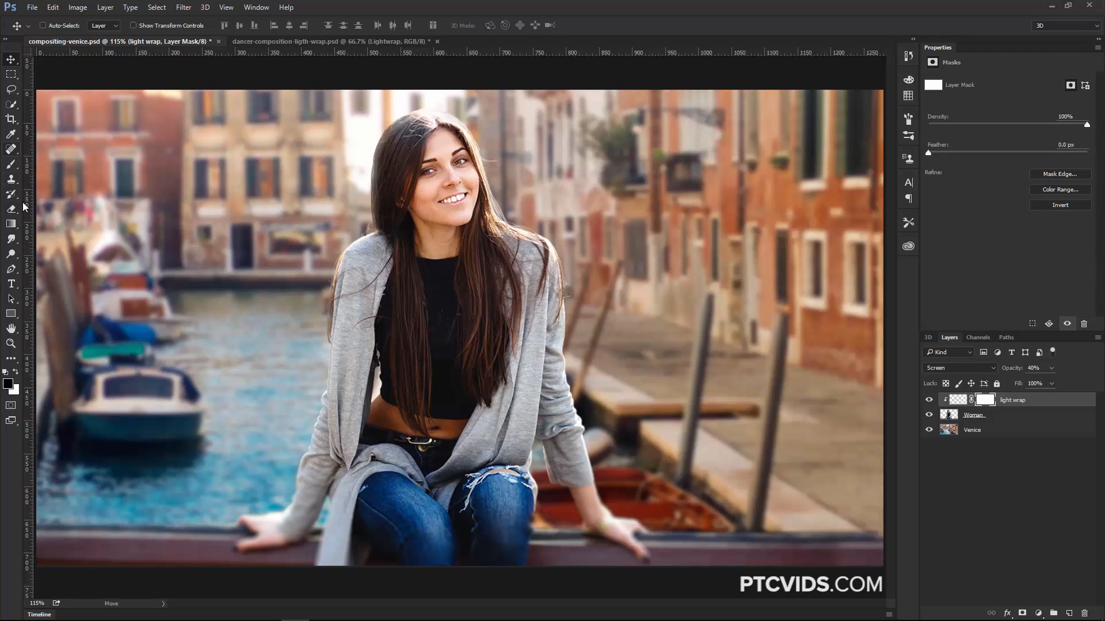
key(b)
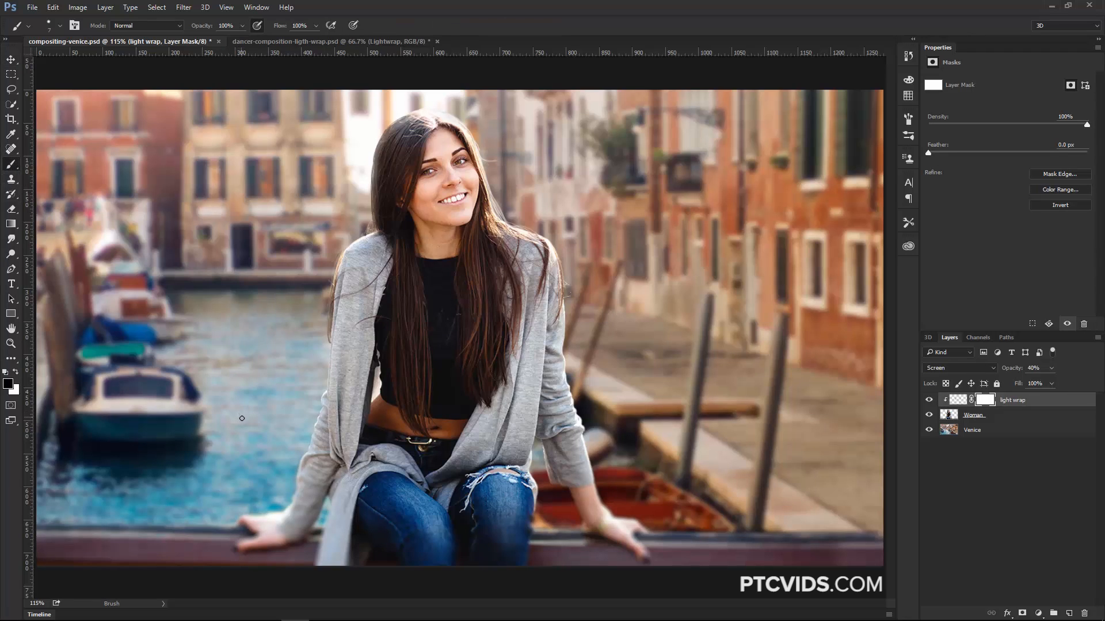
key(bracketright)
key(bracketright)
key(bracketright)
key(bracketright)
key(bracketright)
key(bracketright)
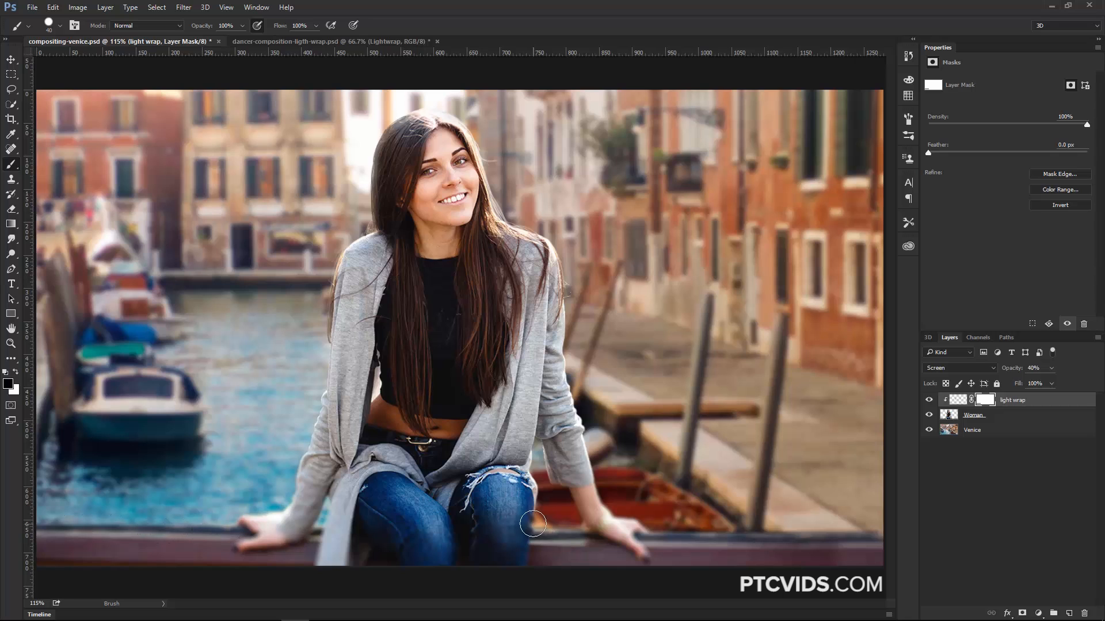
drag(768, 531, 849, 530)
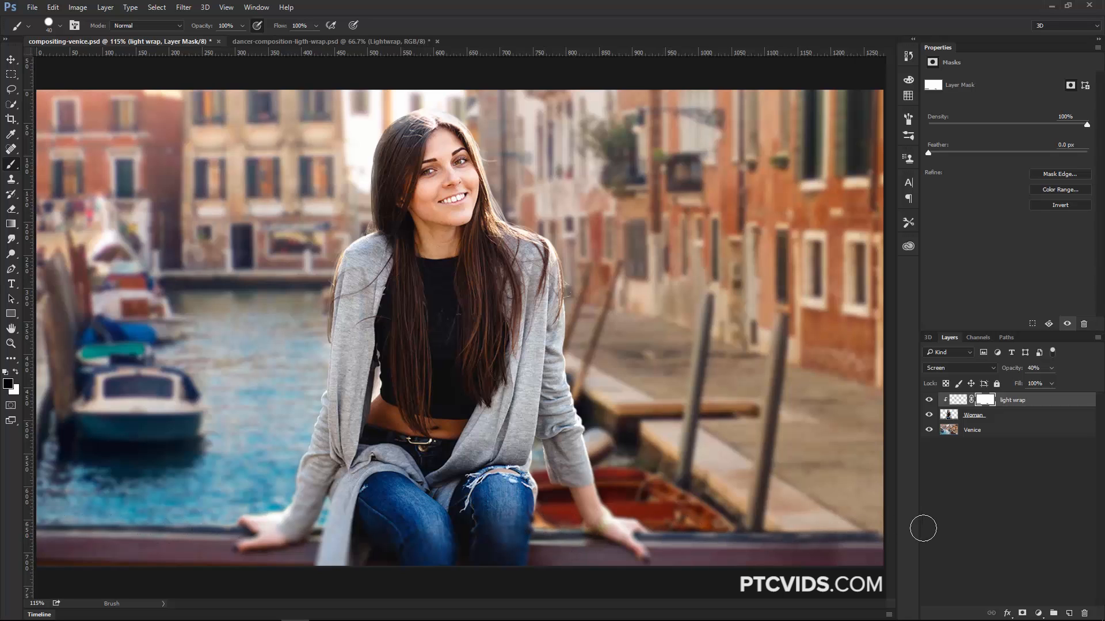
- Paint black on the light wrap mask over the top of the woman's hair and fade that brush stroke to 36% opacity
click(929, 400)
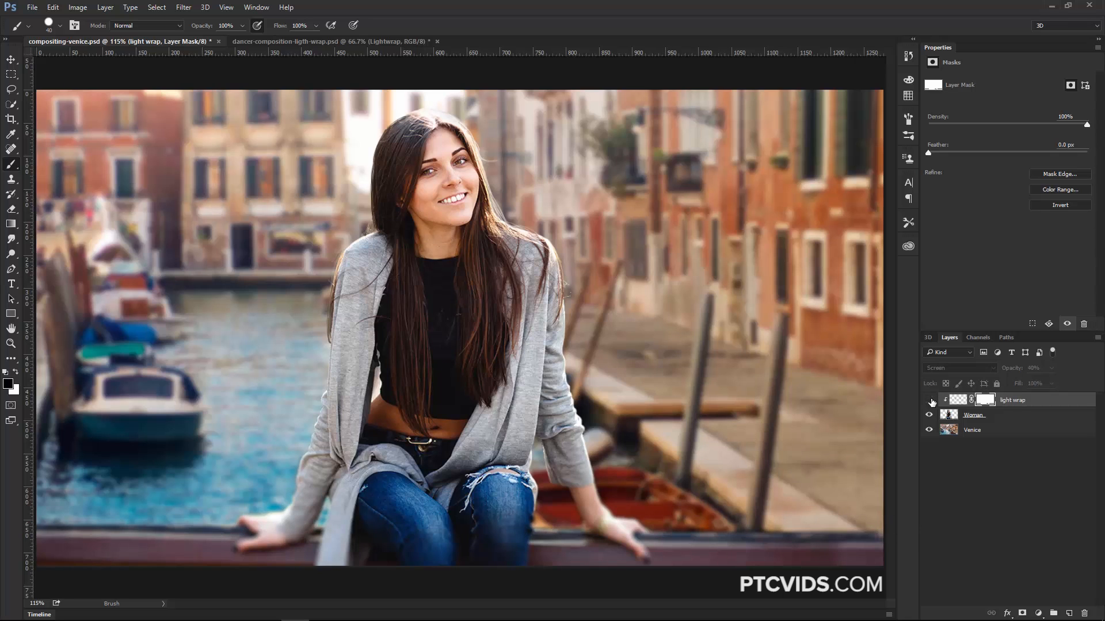
click(929, 400)
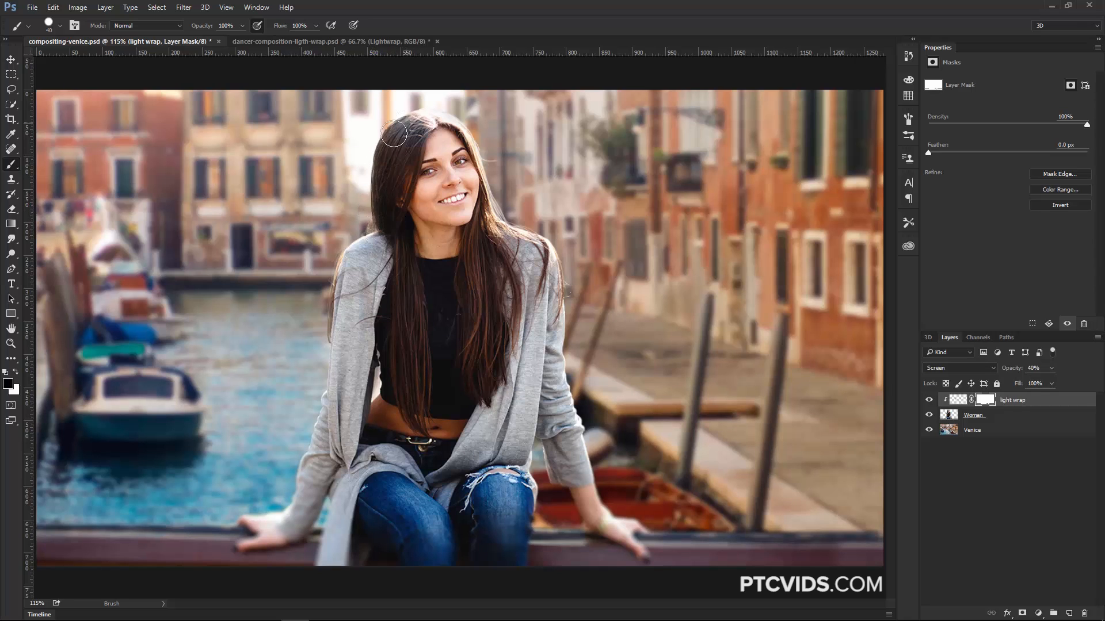
click(57, 9)
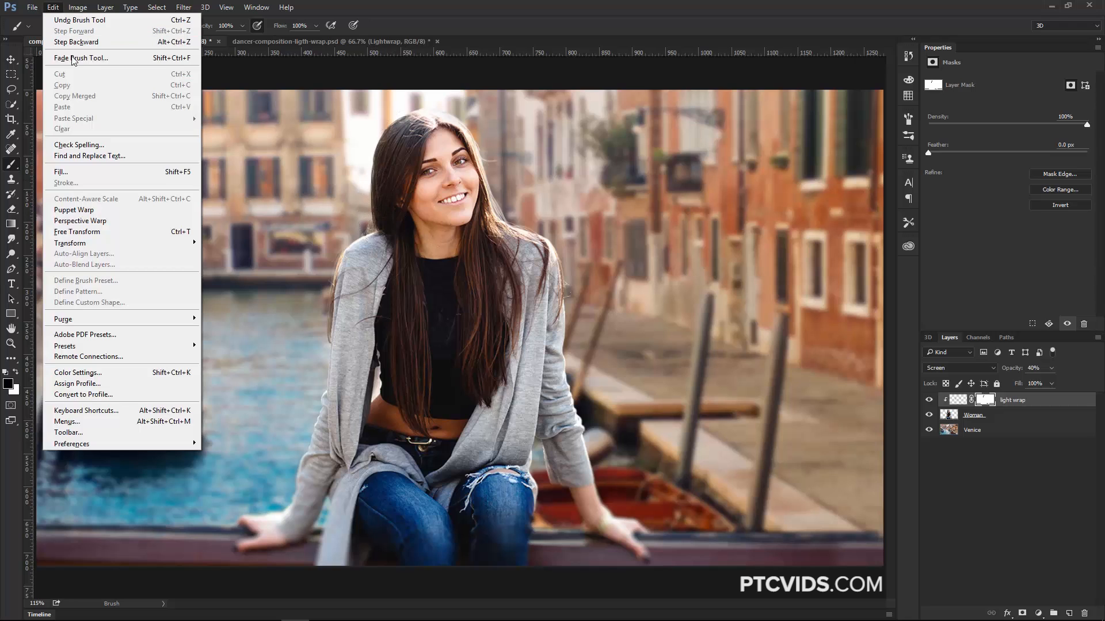
click(79, 59)
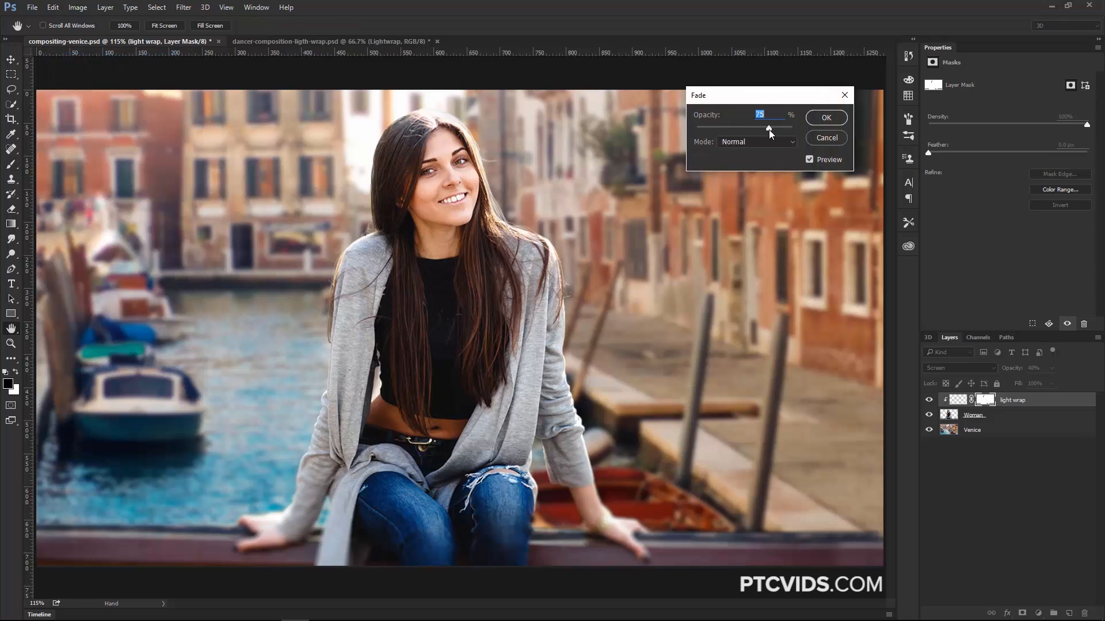
mouse_move(738, 125)
mouse_down()
mouse_move(685, 126)
mouse_move(719, 137)
mouse_move(719, 126)
mouse_up()
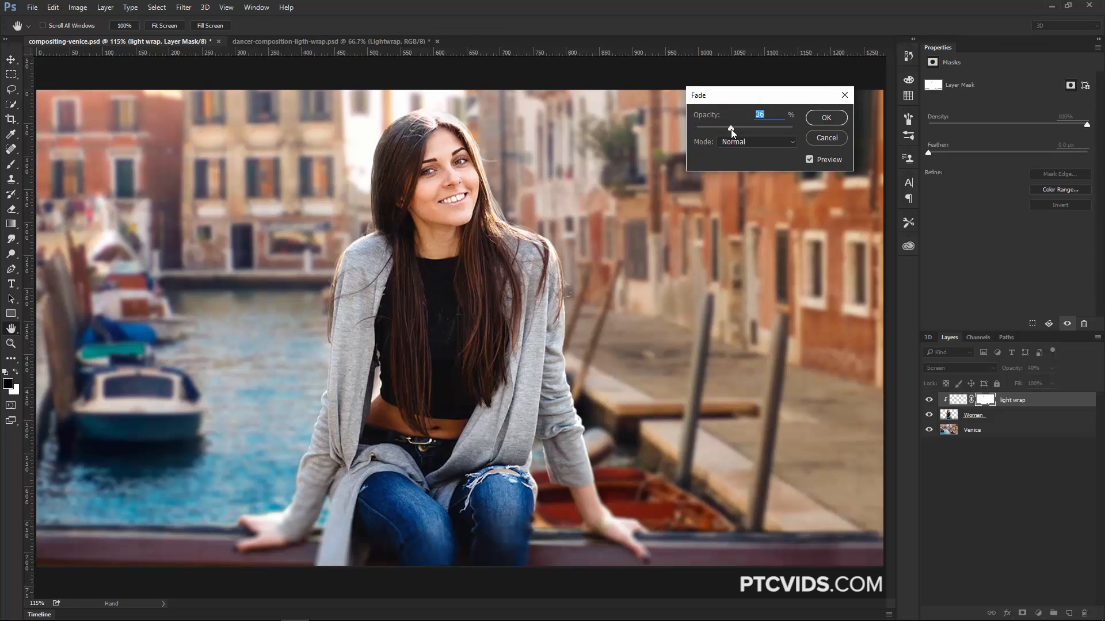
click(827, 118)
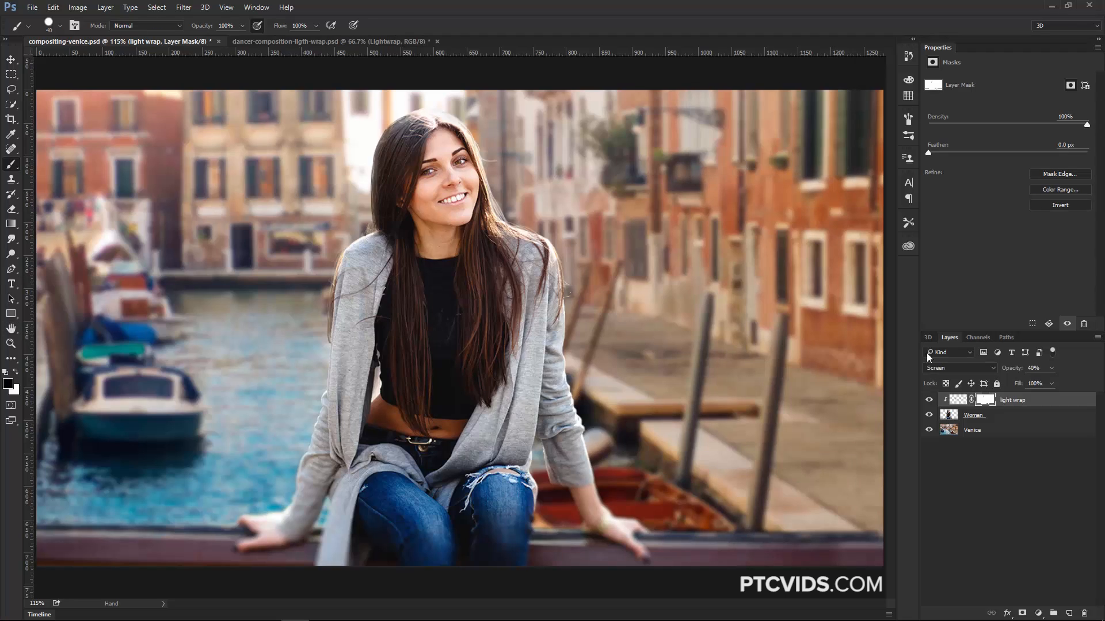
- Compare the woman's edges against the Venice background with the light wrap layer hidden and shown
click(928, 400)
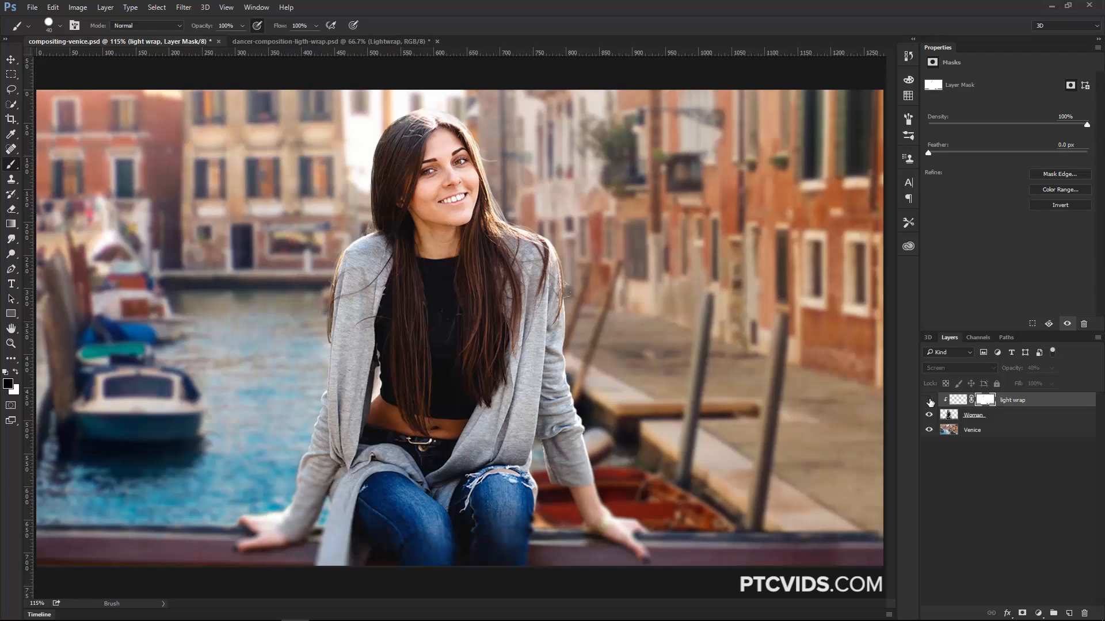
click(928, 400)
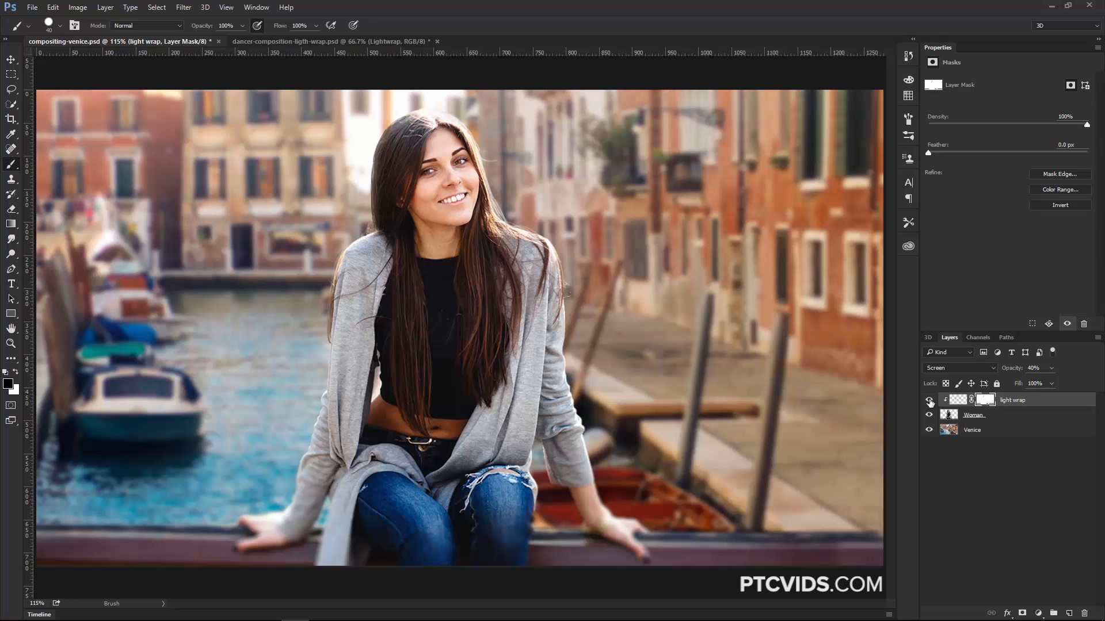
click(929, 400)
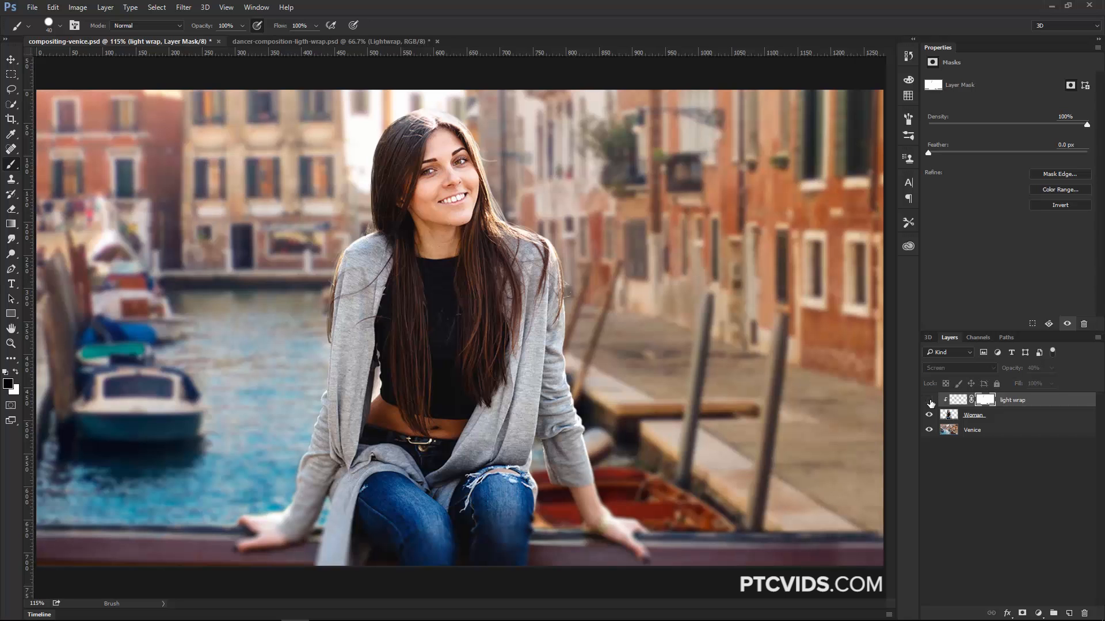
click(929, 401)
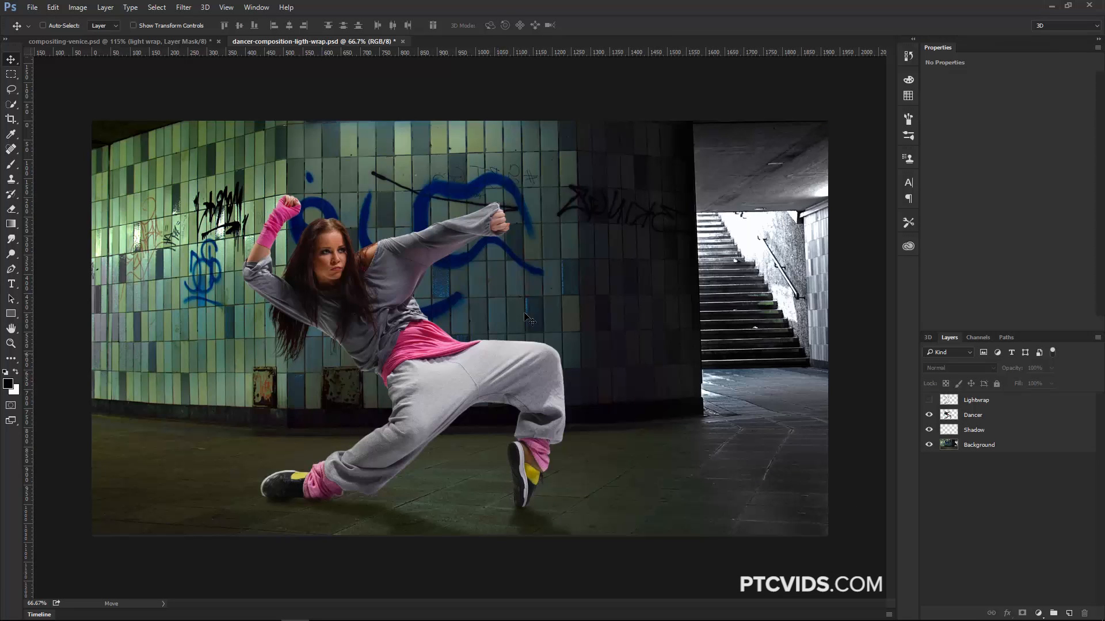
- Show the Lightwrap layer in the dancer composition and try the Screen and Linear Dodge (Add) blend modes on it
click(964, 403)
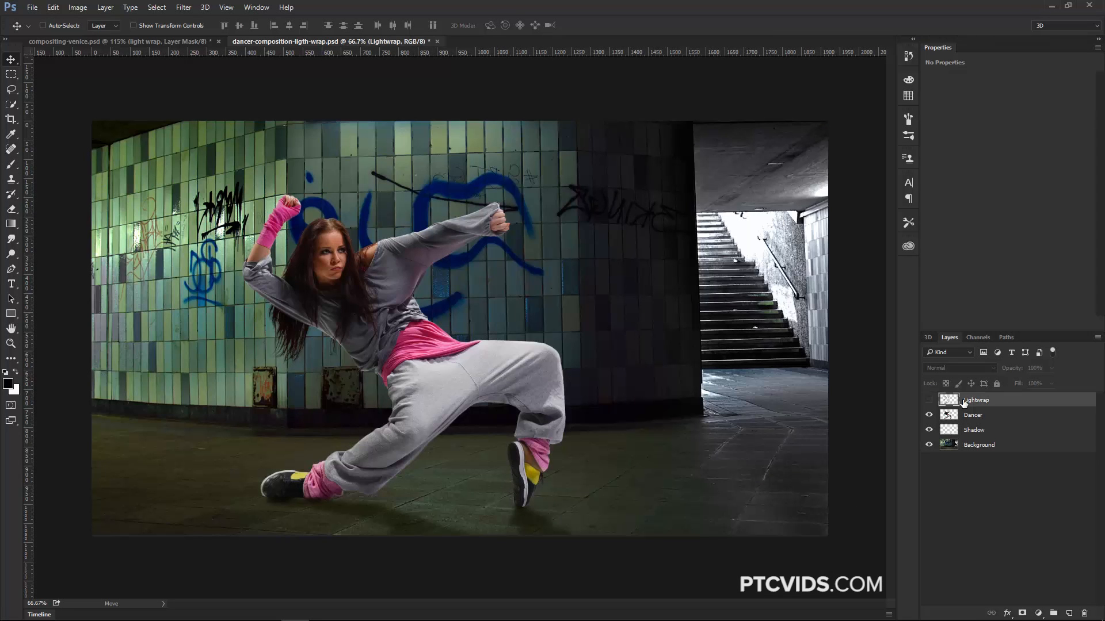
click(929, 400)
click(957, 367)
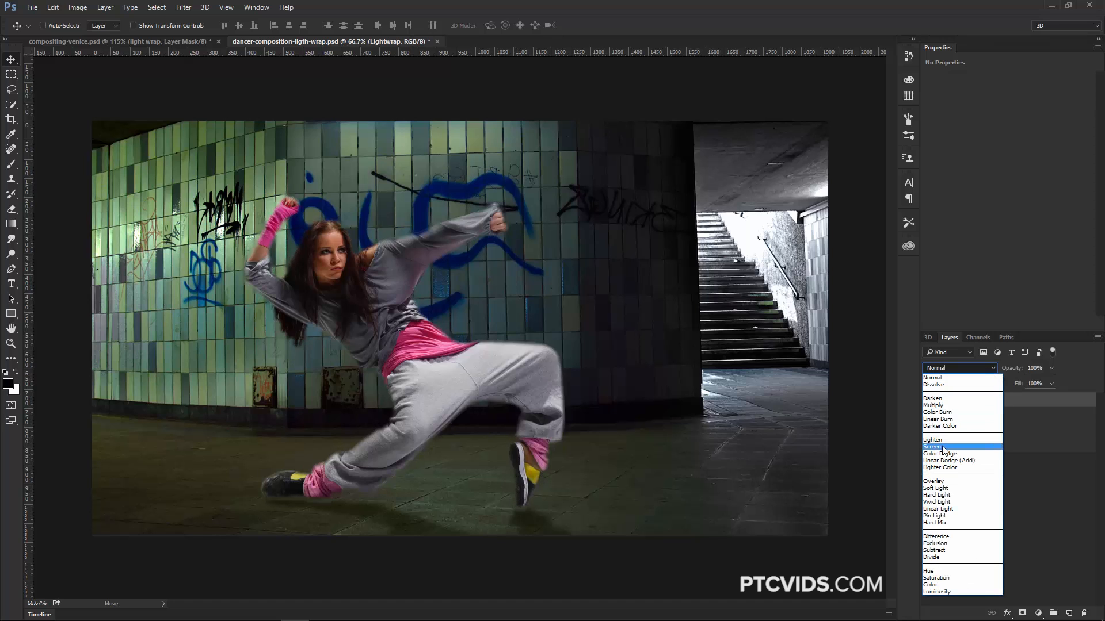
click(944, 449)
click(949, 368)
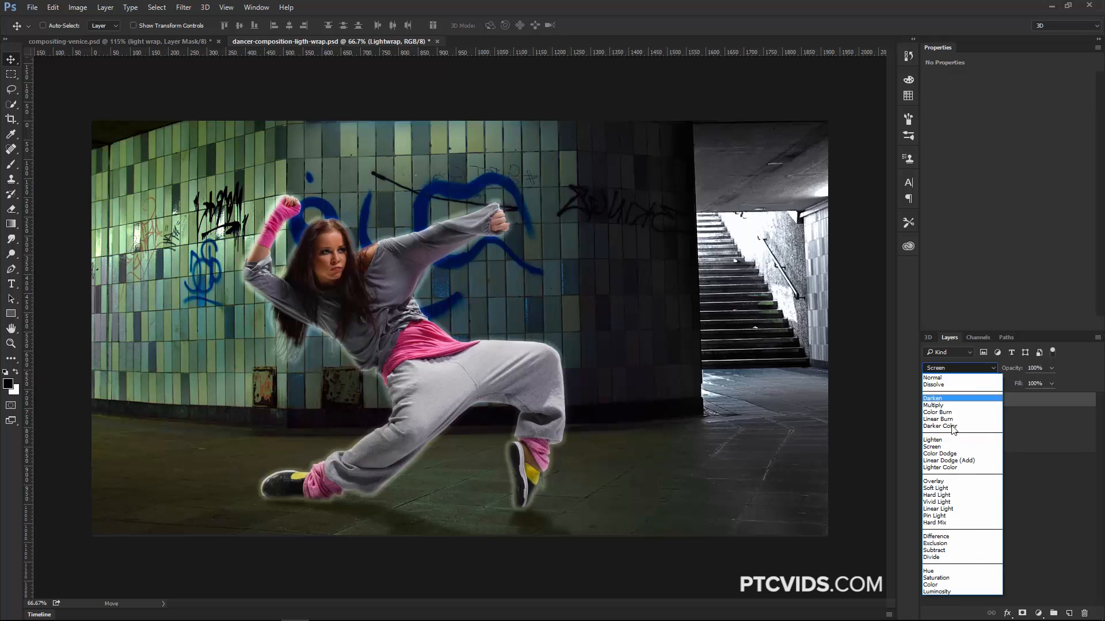
click(955, 460)
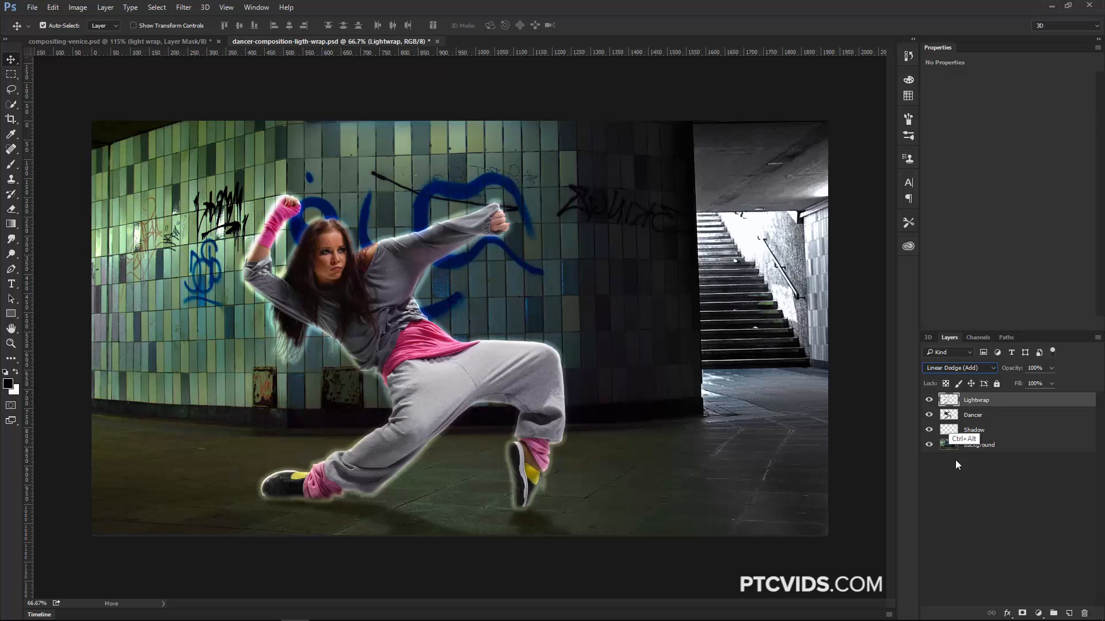
- Clip the Lightwrap layer to the Dancer layer and set its blend mode to Screen
key(ctrl+alt+g)
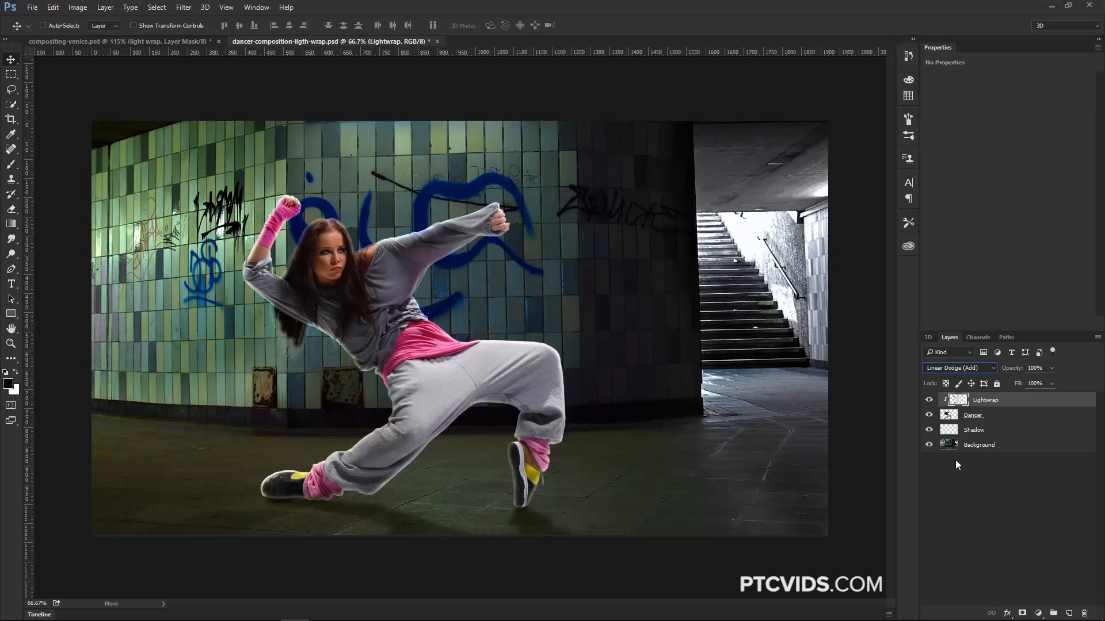
click(954, 368)
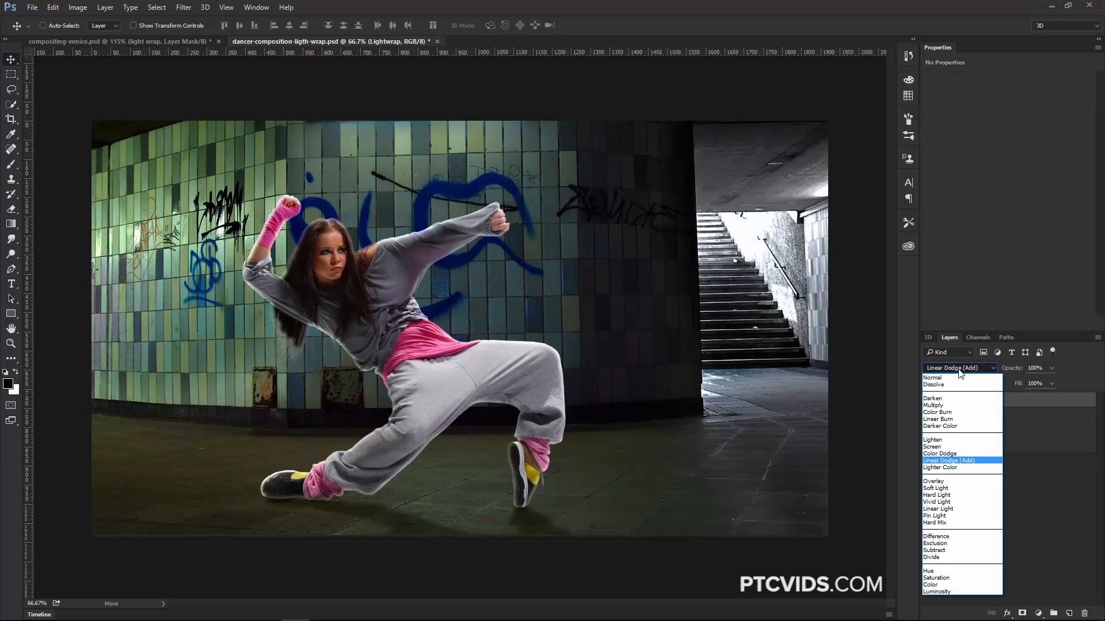
click(945, 447)
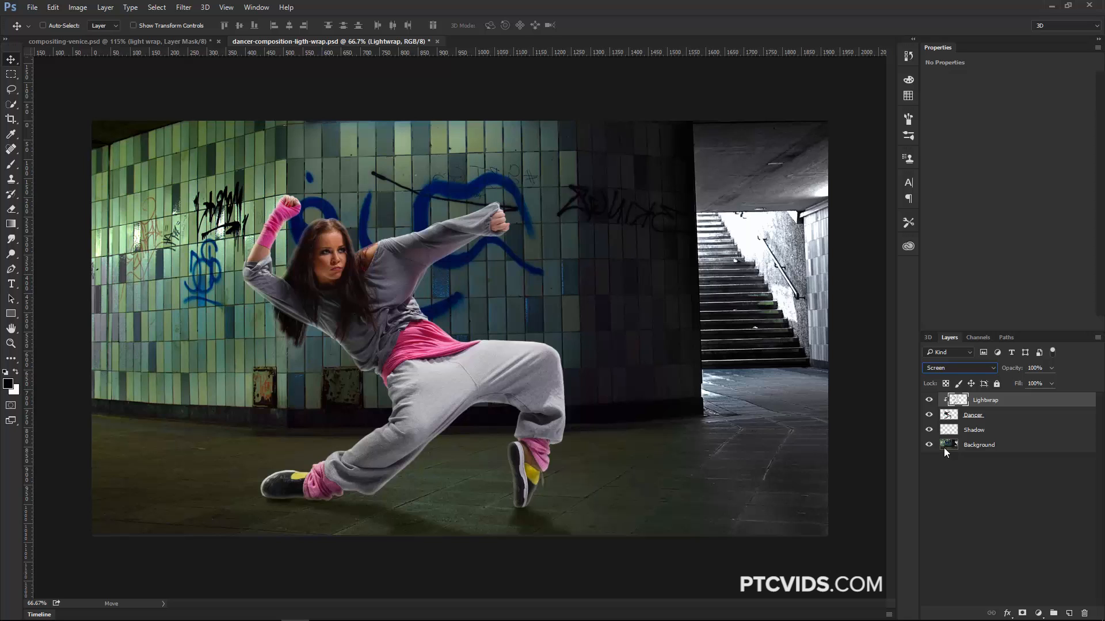
- Set the Lightwrap layer to Soft Light at 79% opacity and compare the dancer with and without it
click(957, 365)
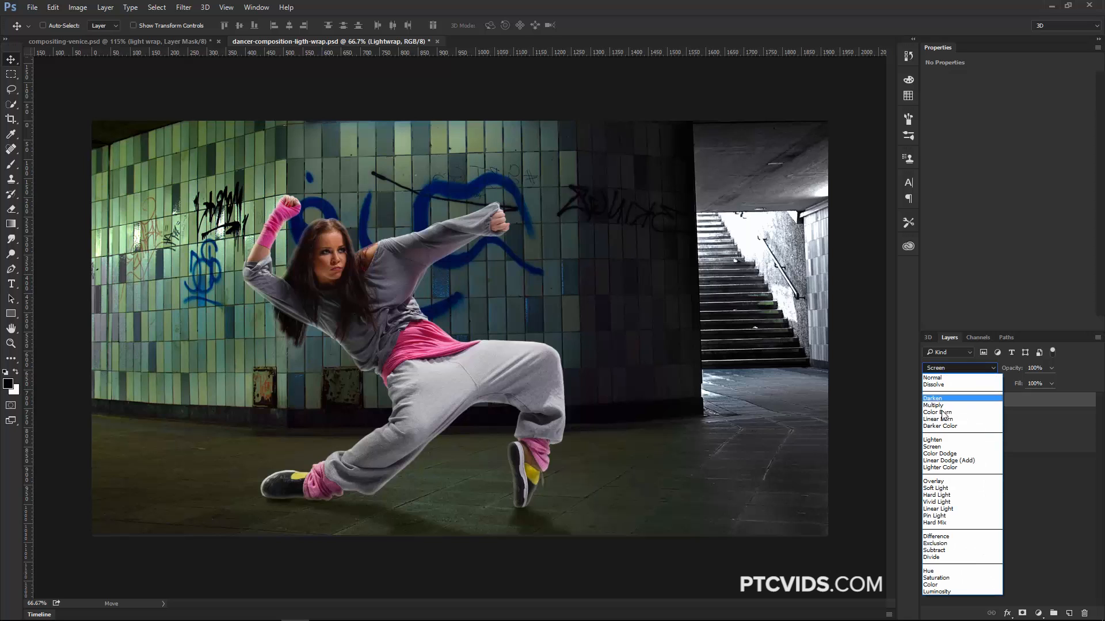
click(942, 488)
mouse_move(1008, 368)
mouse_down()
mouse_move(993, 368)
mouse_move(1001, 369)
mouse_up()
click(929, 401)
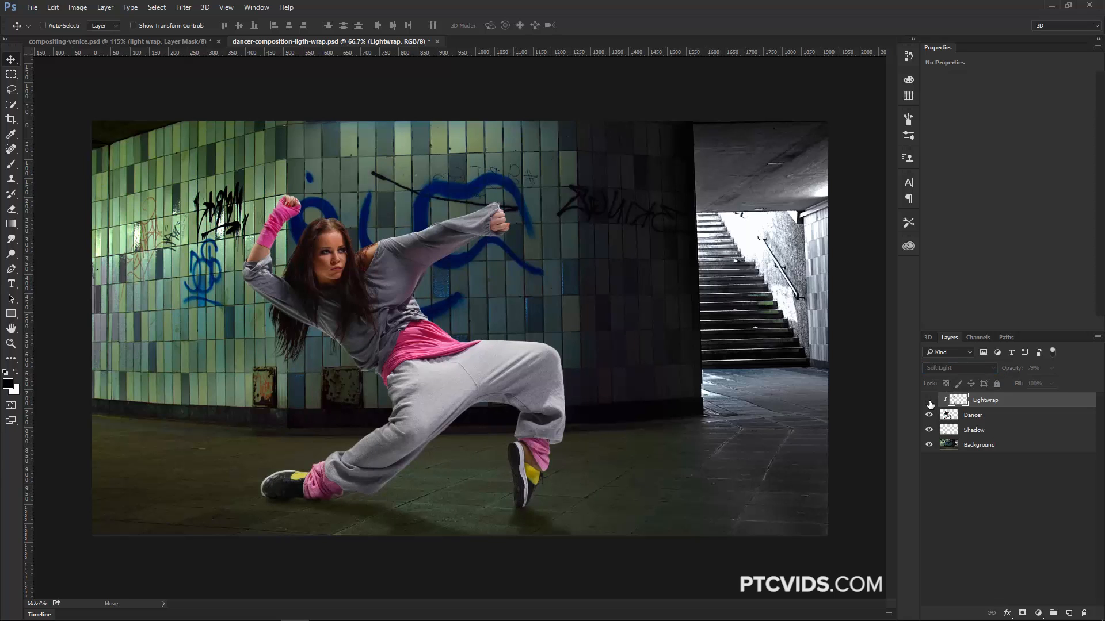
click(930, 401)
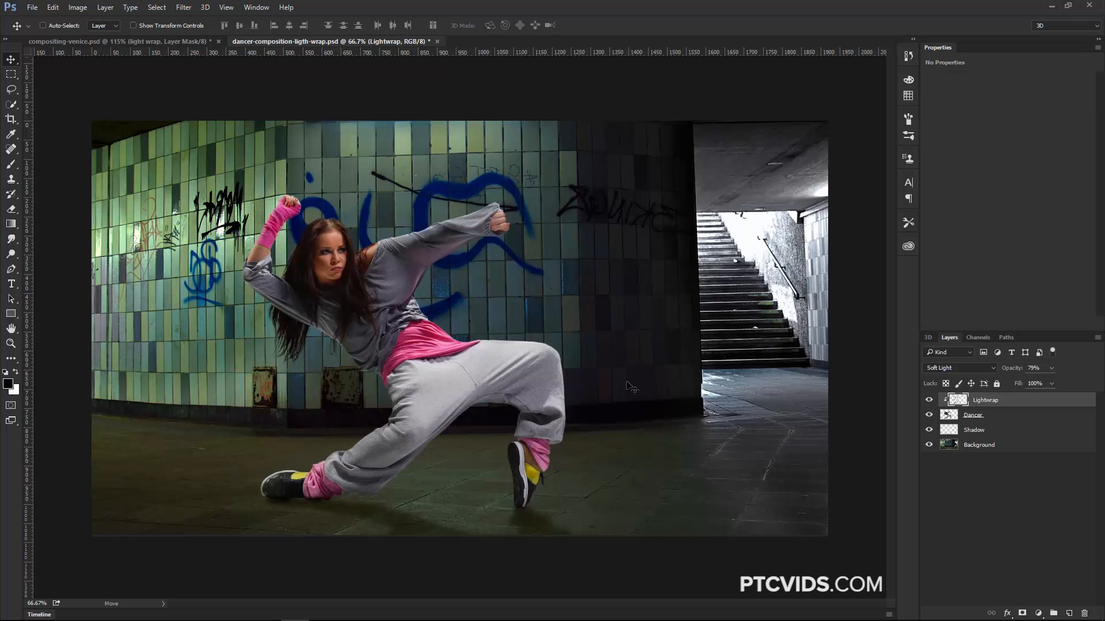
- Examine the light wrap up close along the dancer's torso, sleeves, hair and head
key(z)
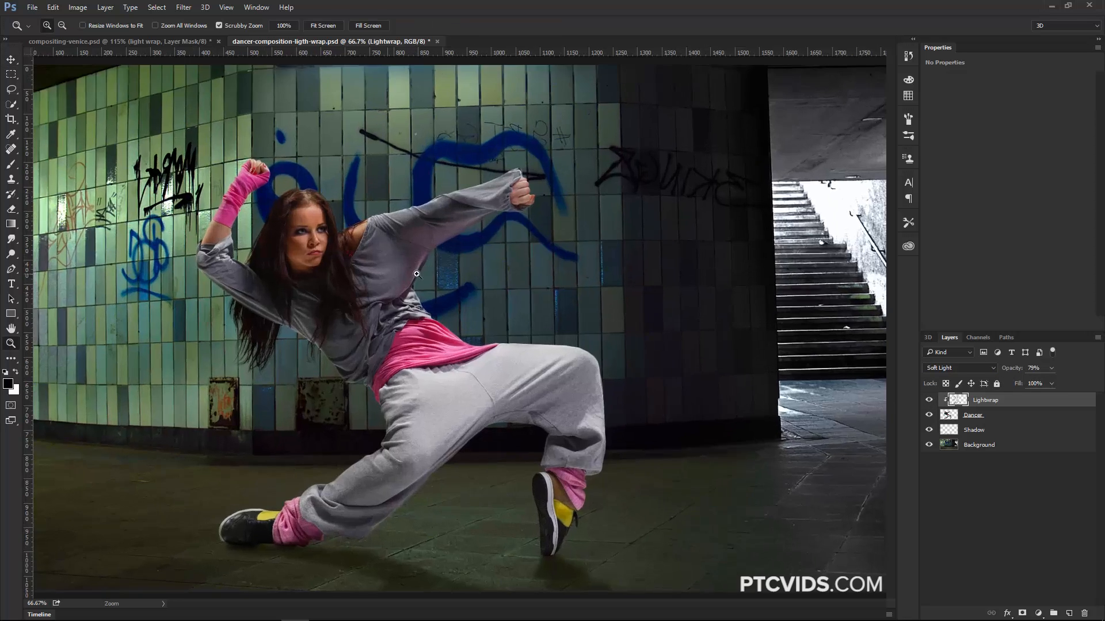
click(418, 285)
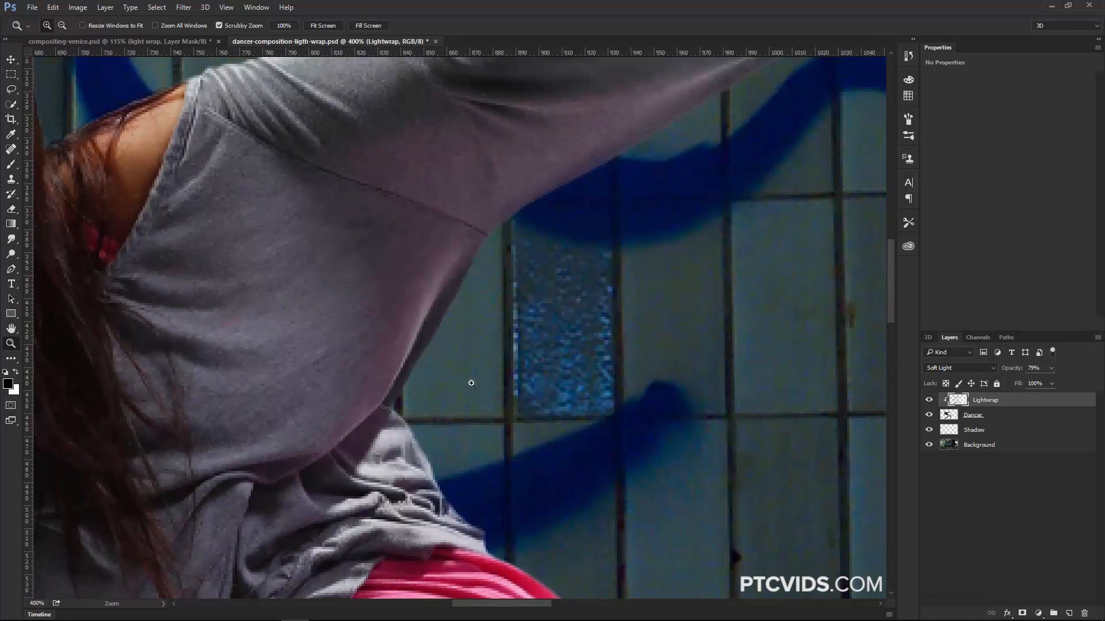
click(492, 344)
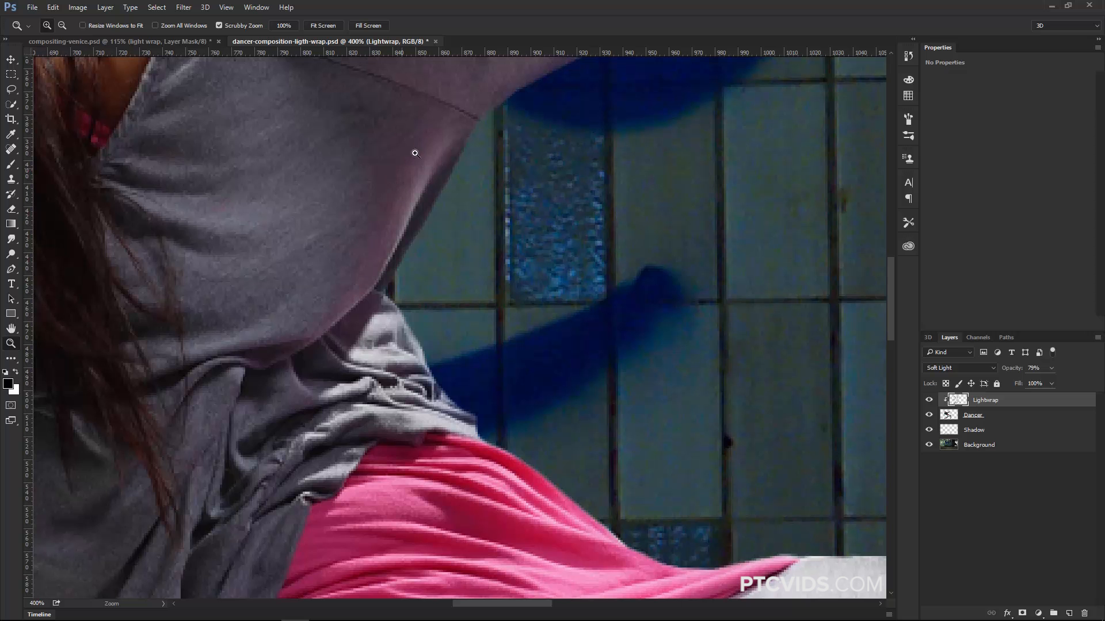
right_click(389, 250)
click(420, 330)
drag(272, 319, 385, 340)
key(v)
scroll(387, 457, up, 3)
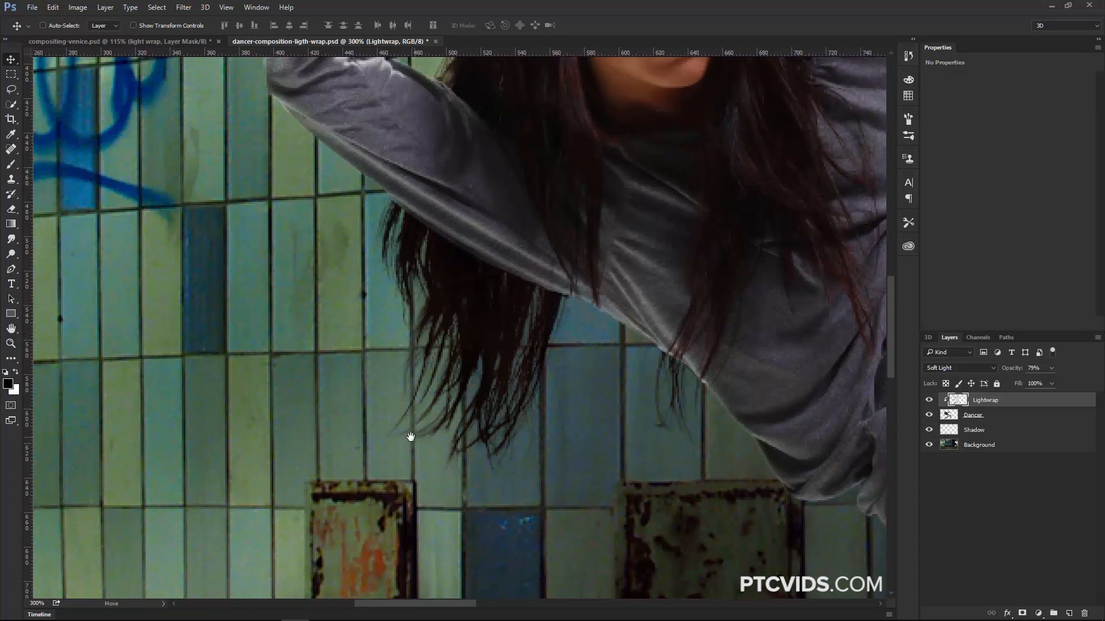
scroll(301, 355, up, 2)
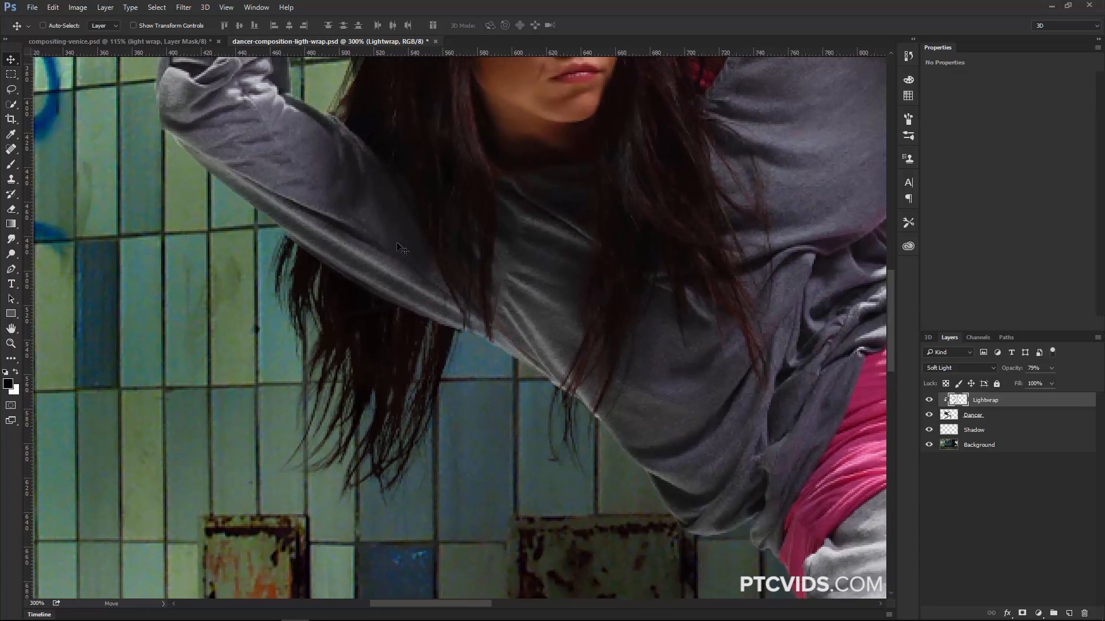
drag(584, 249, 425, 518)
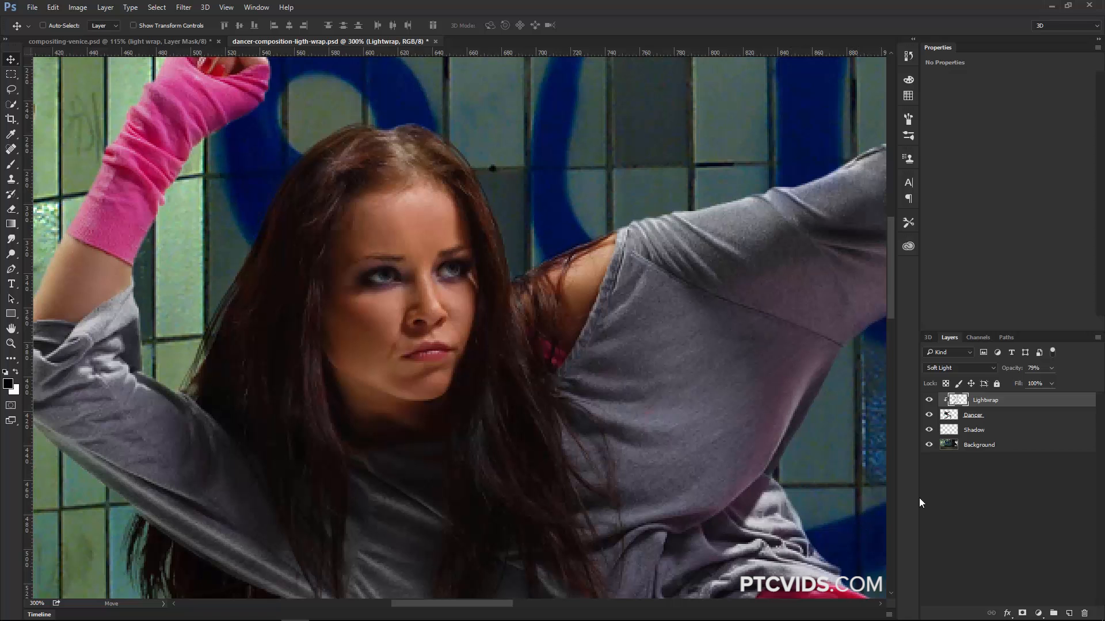
- Duplicate the Background layer and move the copy to the top of the layer stack
click(977, 446)
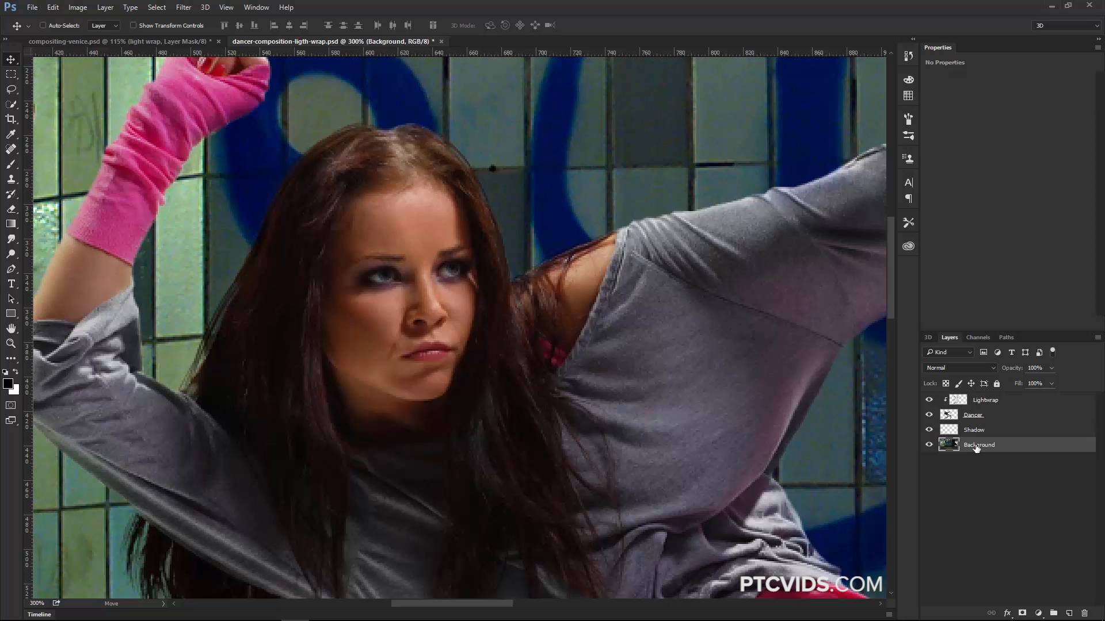
key(ctrl+j)
drag(952, 435, 955, 394)
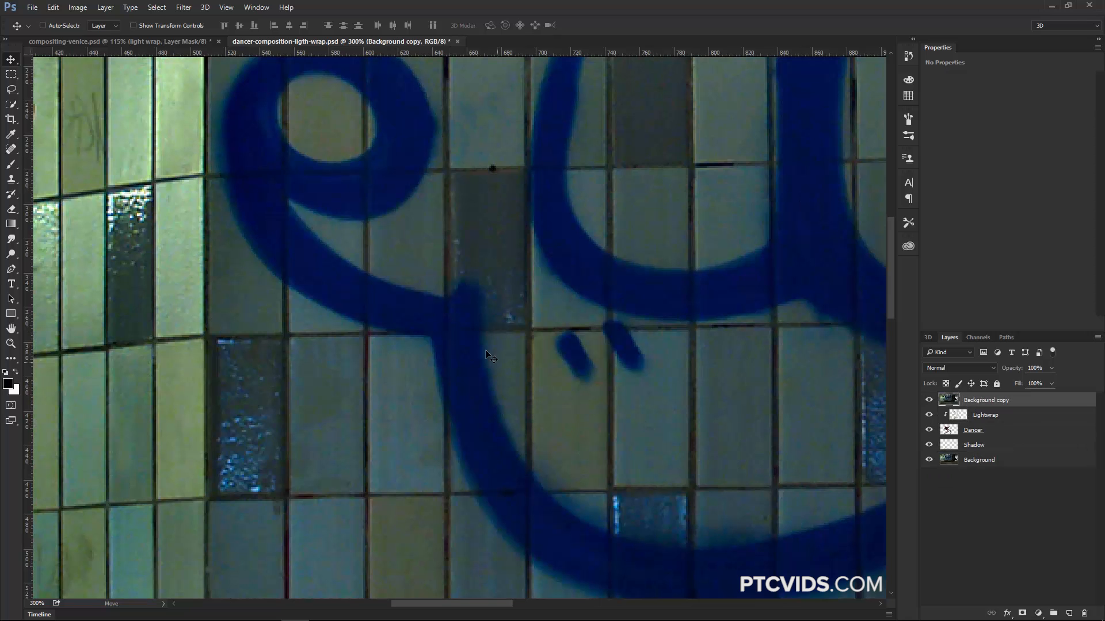
- Apply a Gaussian Blur with a radius of about 47 pixels to the Background copy layer
key(z)
alt+click(457, 340)
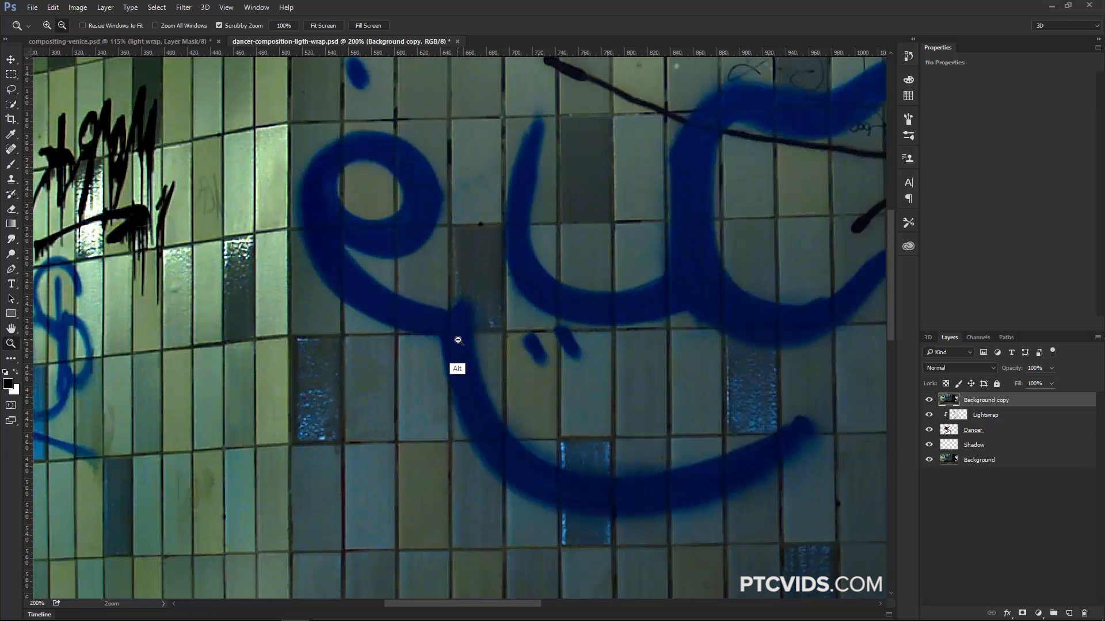
alt+click(458, 340)
key(v)
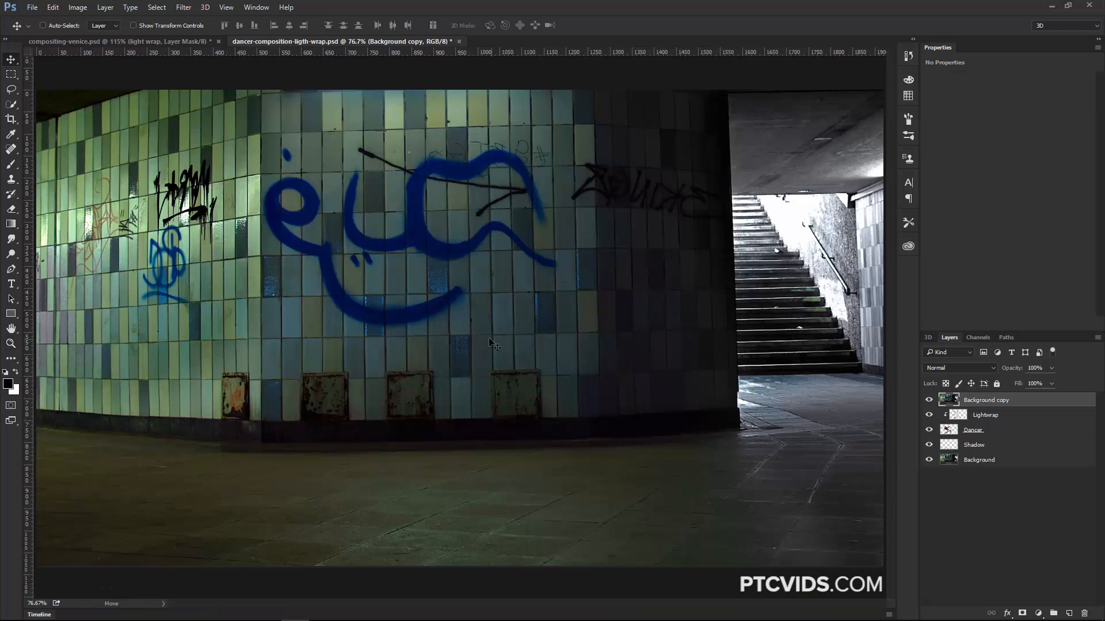
click(185, 8)
mouse_move(199, 134)
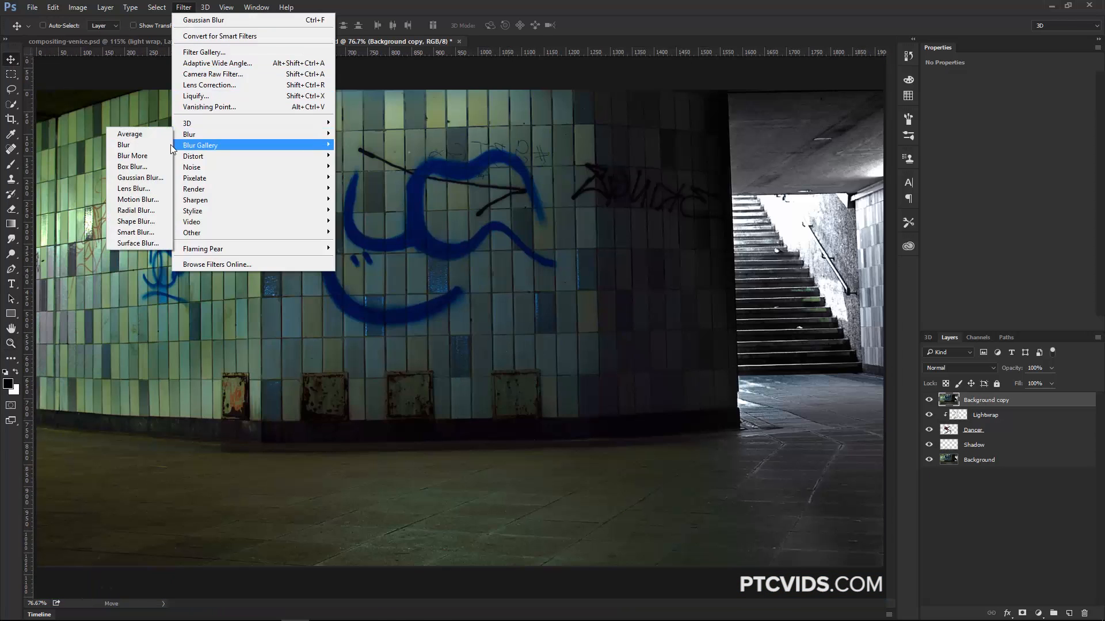
click(157, 180)
drag(694, 266, 731, 265)
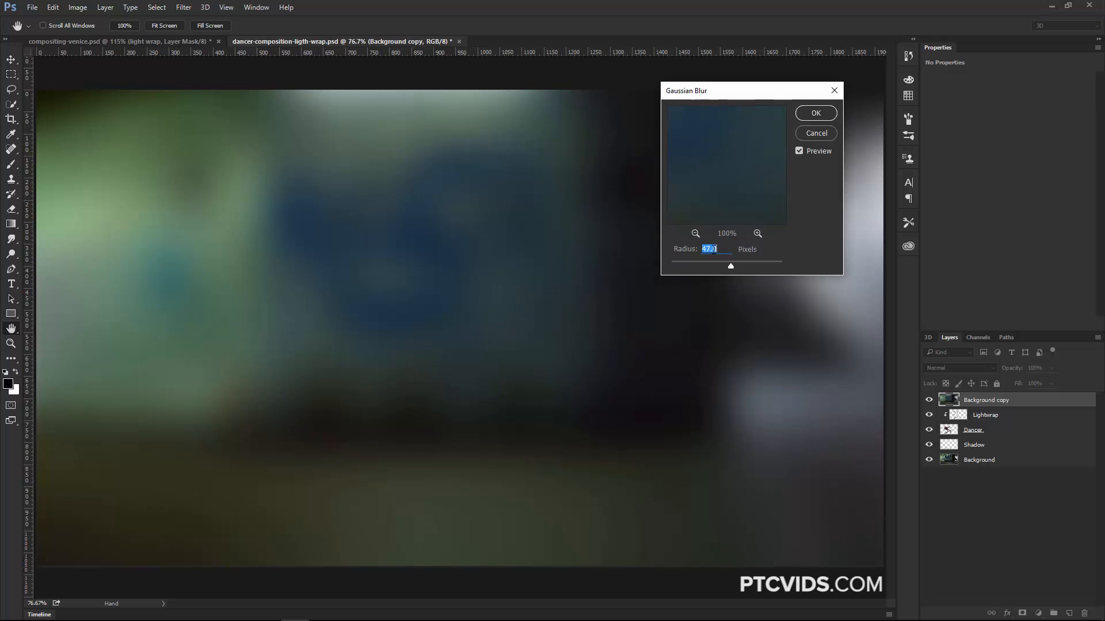
click(816, 113)
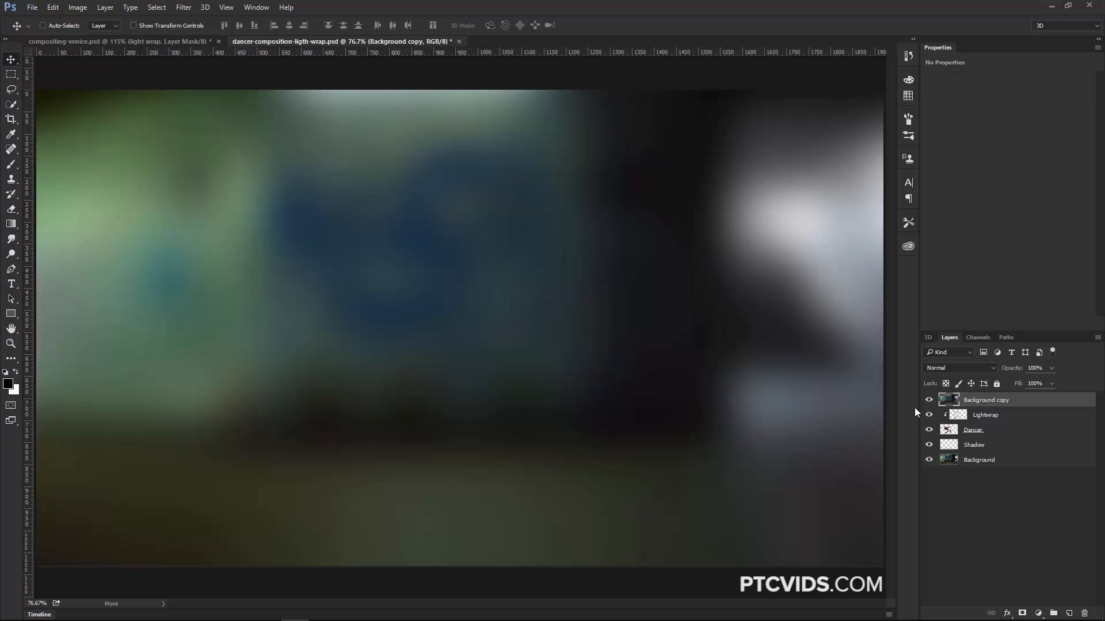
- Clip the blurred Background copy to the dancer and set it to Color blend mode at 25% opacity
key(ctrl+alt+g)
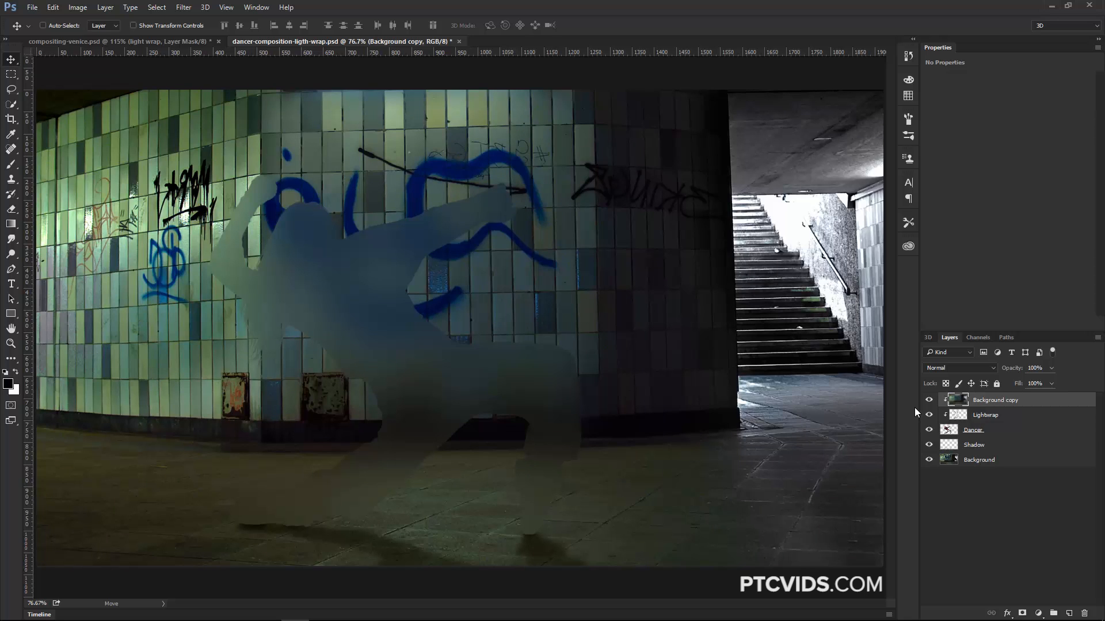
click(972, 367)
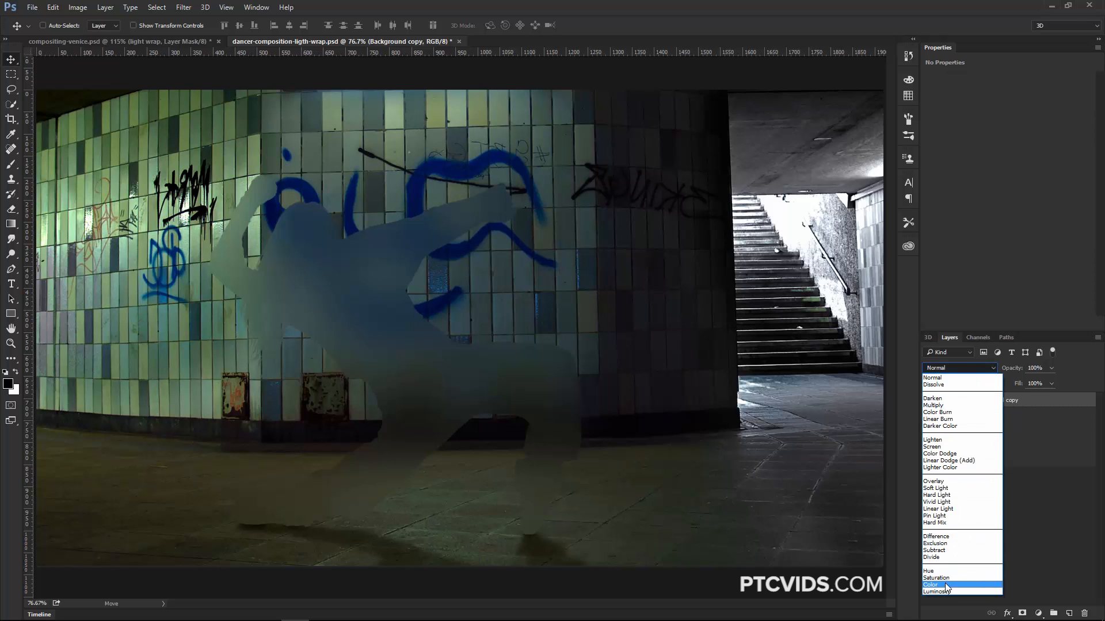
click(945, 582)
drag(1013, 368, 960, 371)
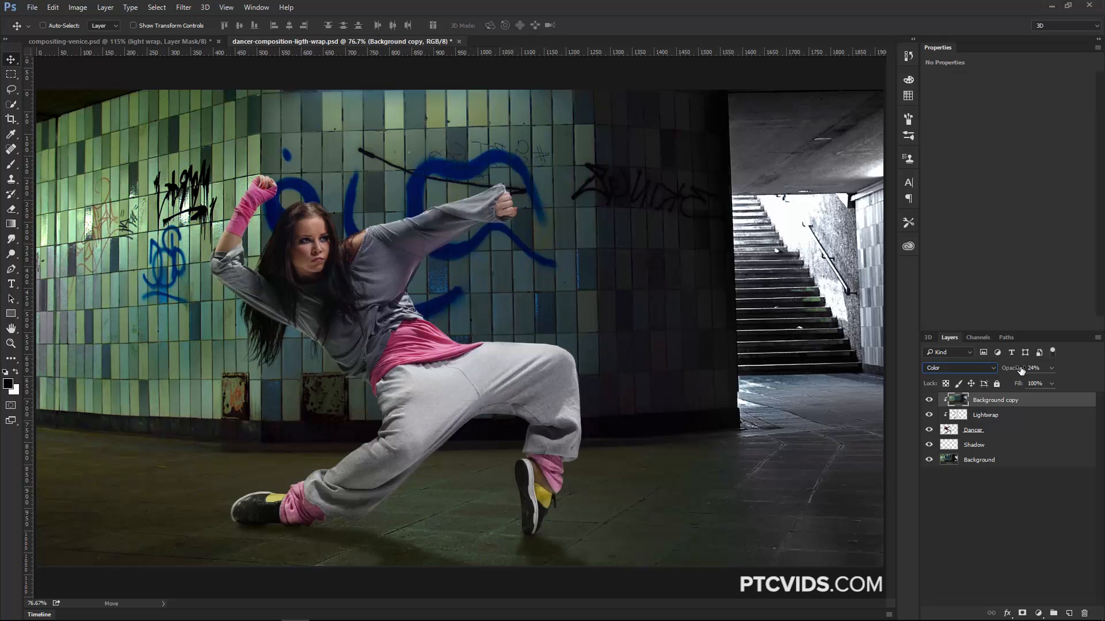
drag(1001, 371, 1009, 372)
- Compare the dancer's skin and clothing colors up close with and without the Background copy layer
key(z)
click(298, 276)
click(297, 276)
key(v)
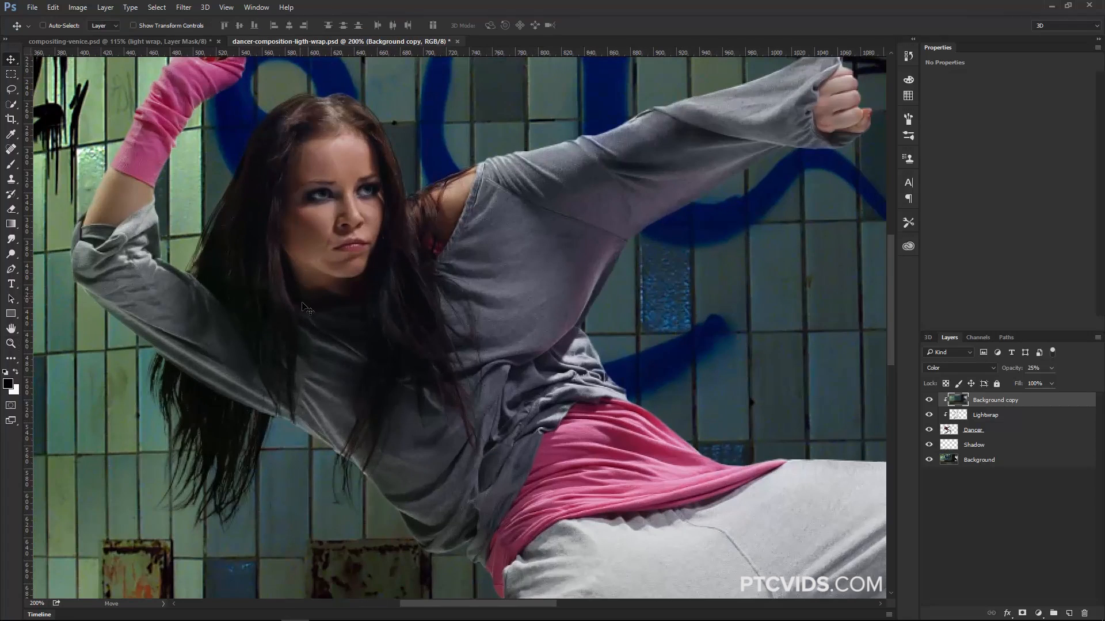
click(930, 400)
click(929, 400)
click(930, 401)
click(929, 400)
click(928, 401)
key(z)
click(420, 326)
right_click(371, 310)
click(382, 320)
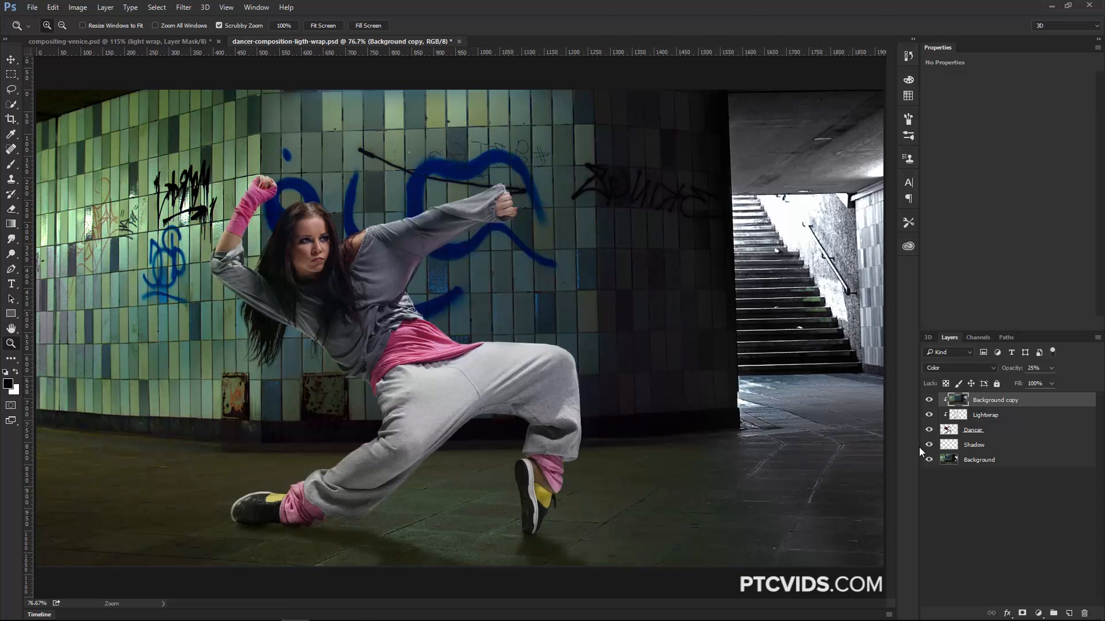
- Add a Vibrance adjustment layer above the Background copy and clip it to the layers below
click(1039, 614)
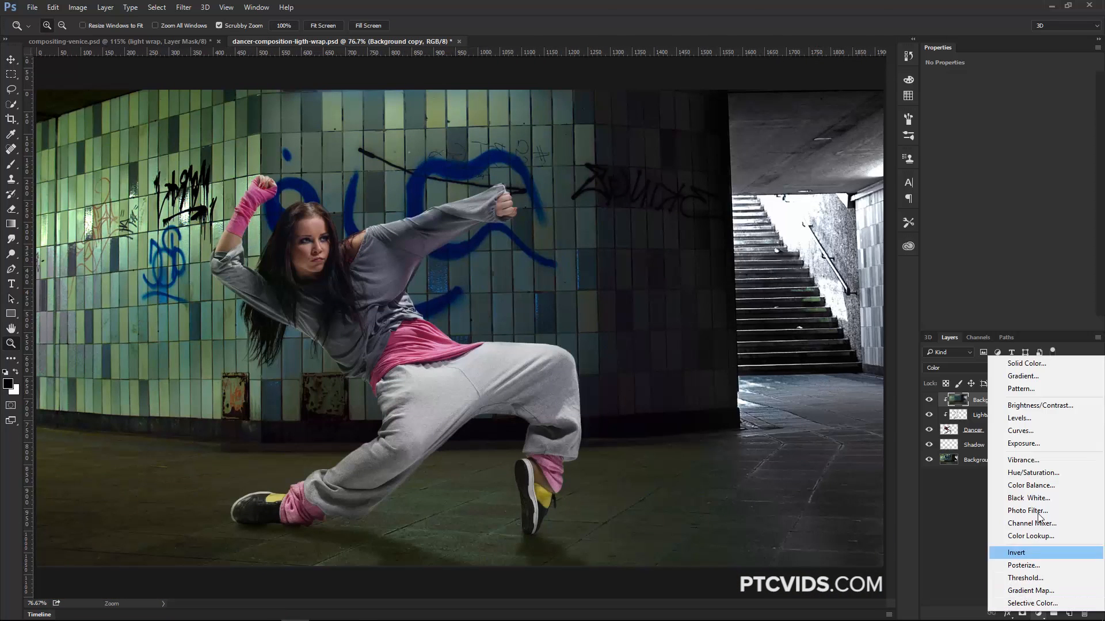
click(1037, 463)
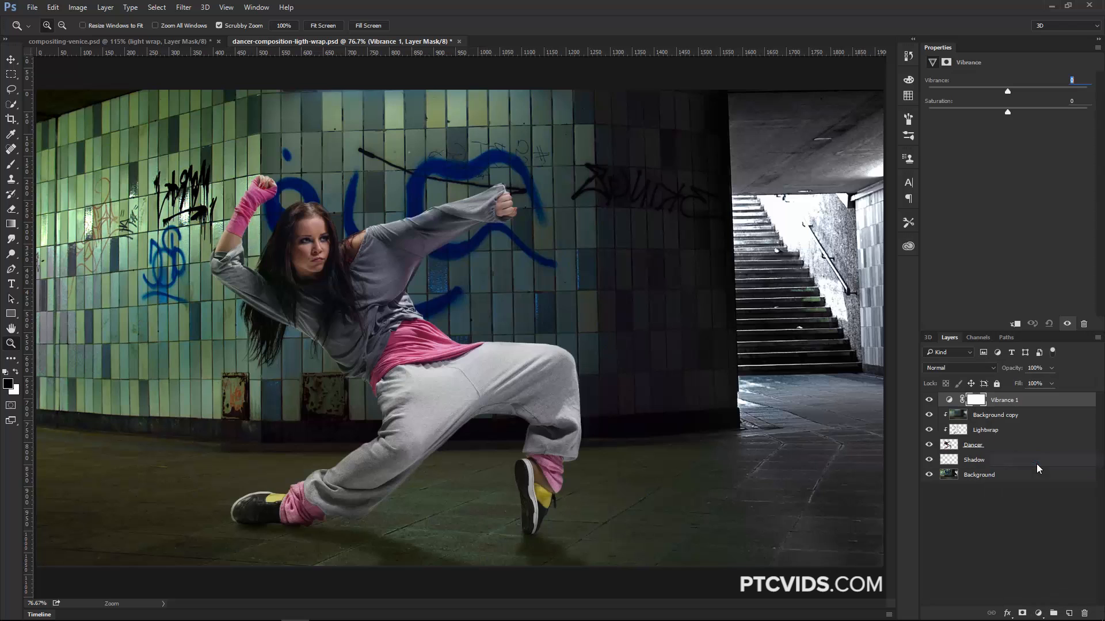
click(1015, 325)
click(1015, 326)
click(1018, 327)
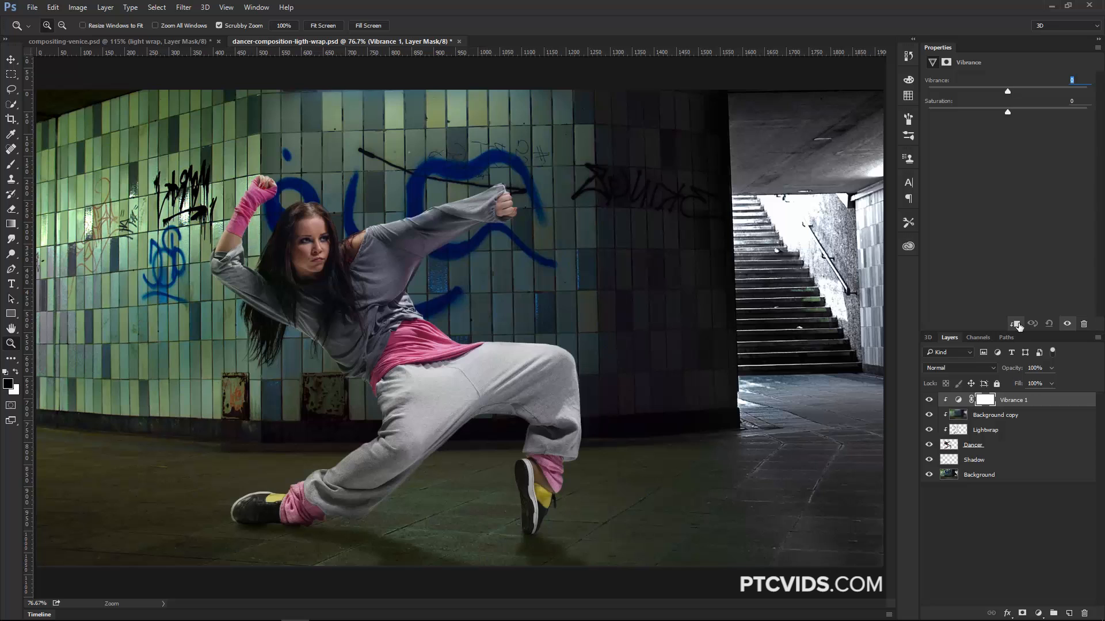
- Set the adjustment's Vibrance to +36 and compare the dancer with and without the Background copy layer
drag(1007, 91, 1031, 91)
drag(1042, 90, 1037, 89)
click(929, 415)
click(929, 415)
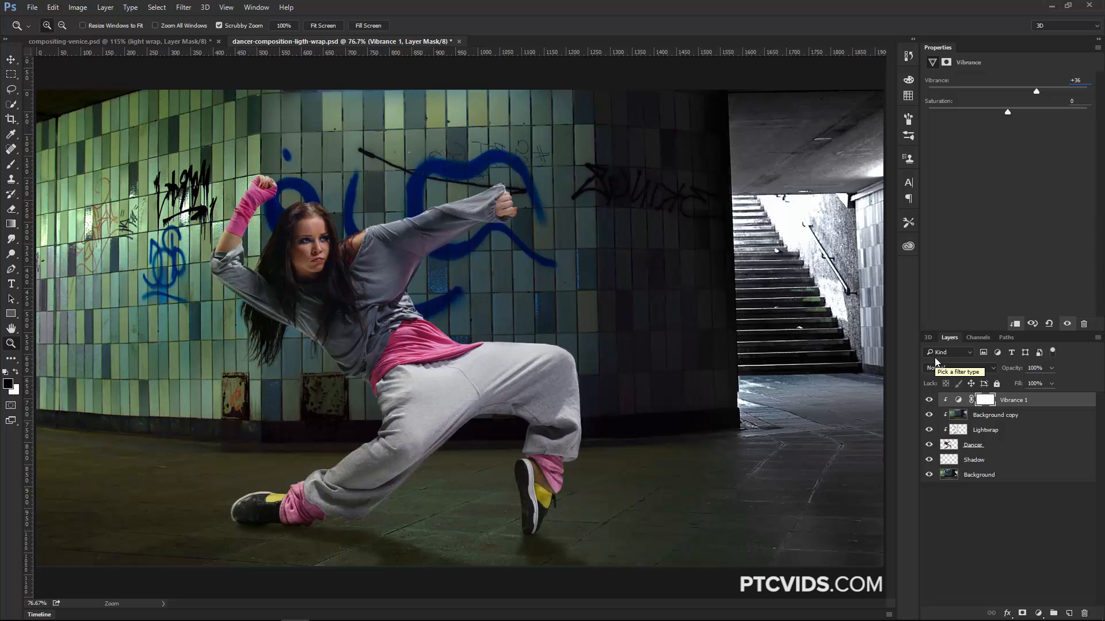